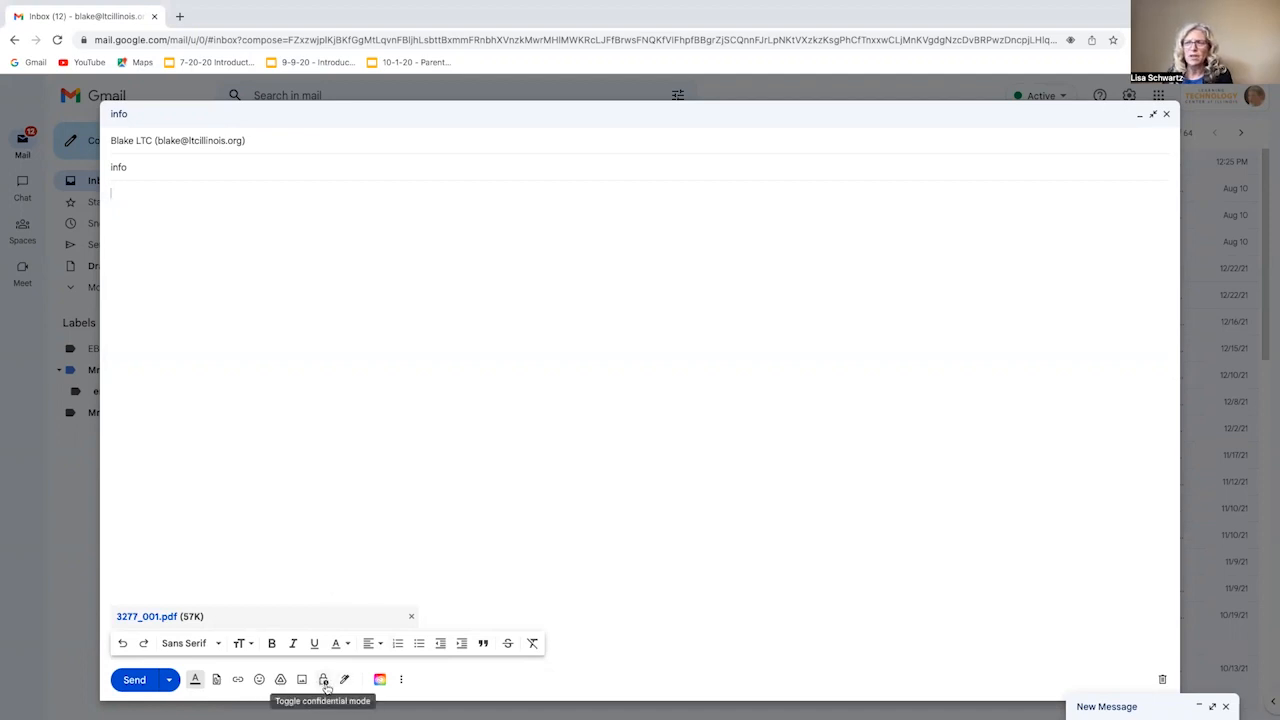
- Turn on confidential mode with a one-week expiry (Nov 3, 2022) and no SMS passcode
{"action": "left_click", "coordinate": [324, 682]}
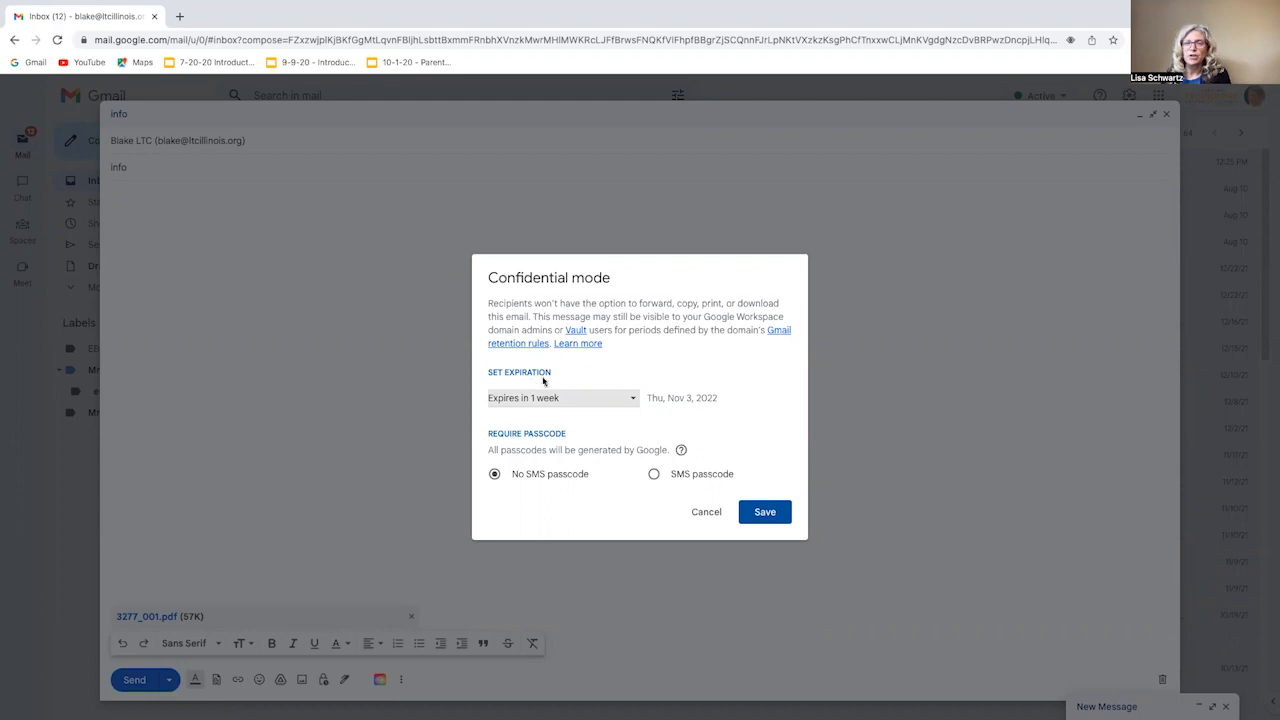
{"action": "left_click", "coordinate": [628, 399]}
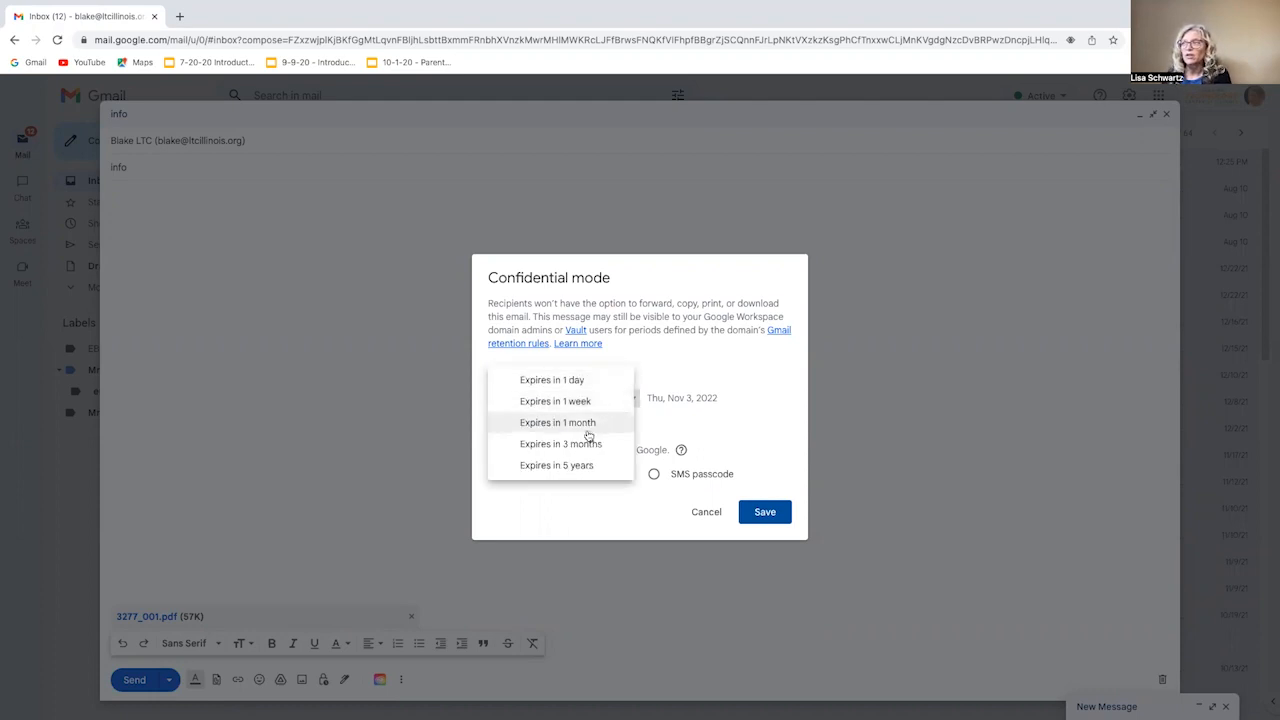
{"action": "left_click", "coordinate": [578, 402]}
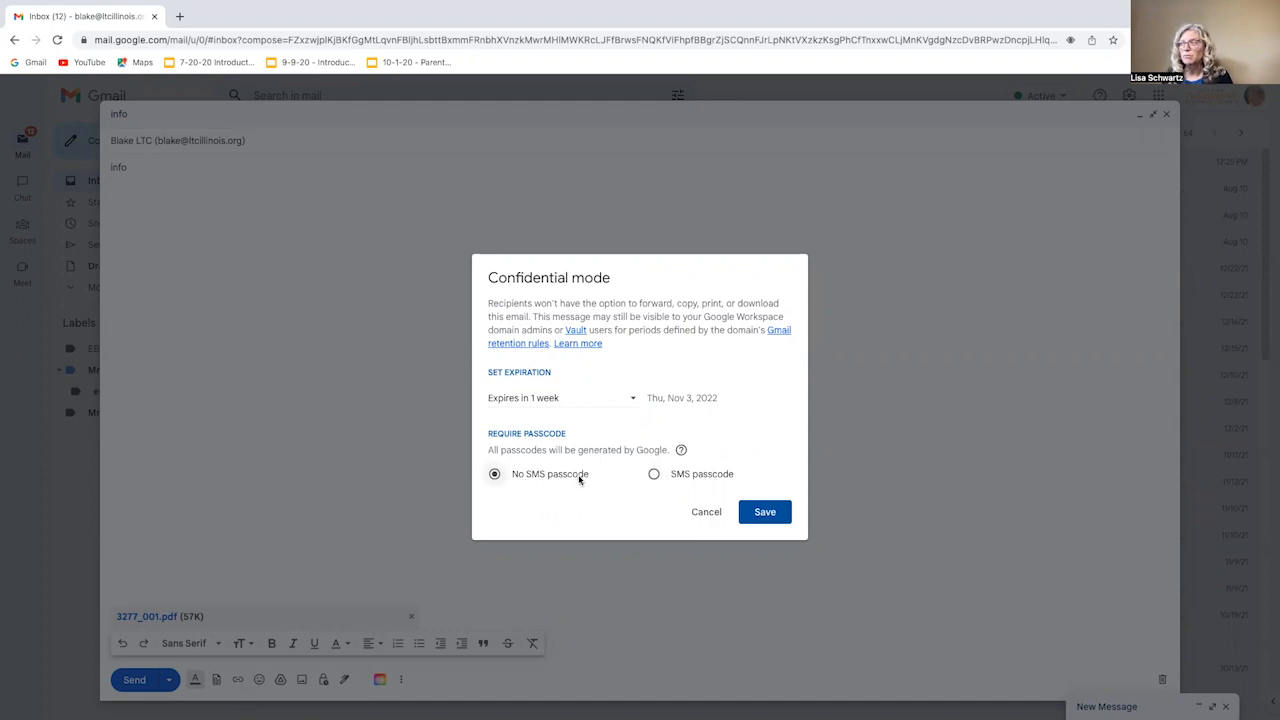
{"action": "left_click", "coordinate": [762, 513]}
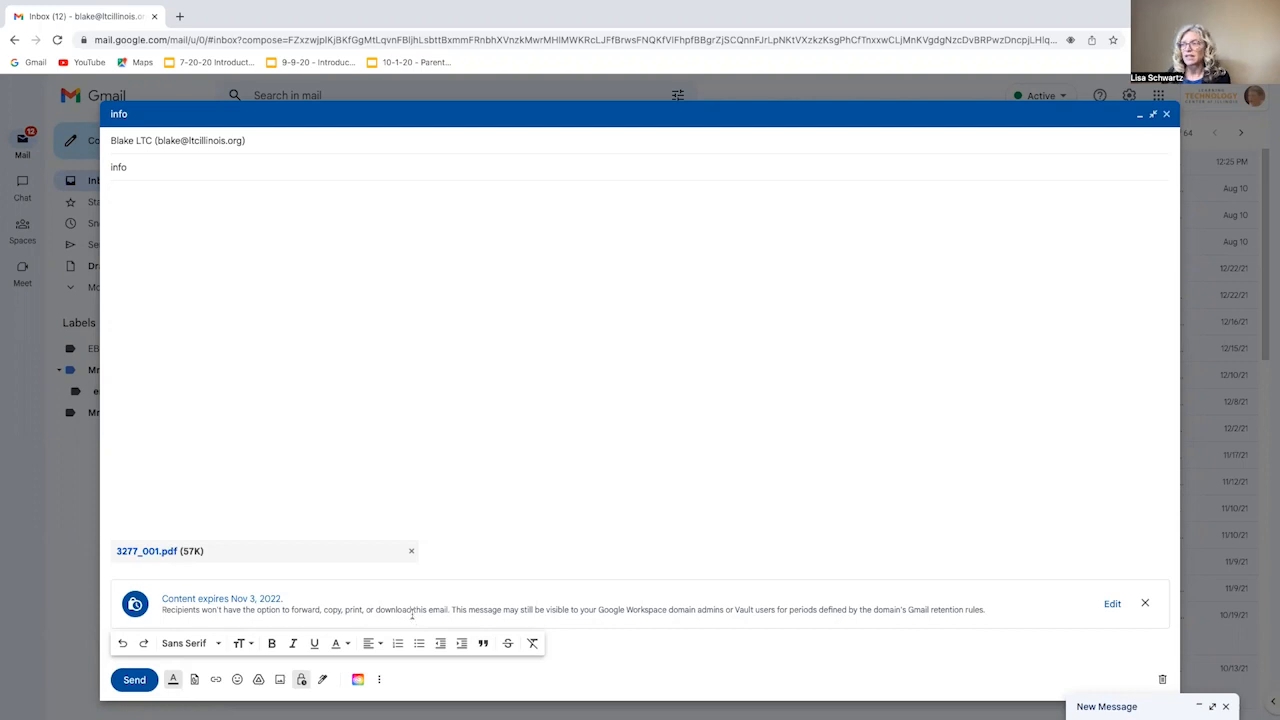
- Reopen the draft's confidential mode settings to review the one-week expiry
{"action": "left_click", "coordinate": [1112, 604]}
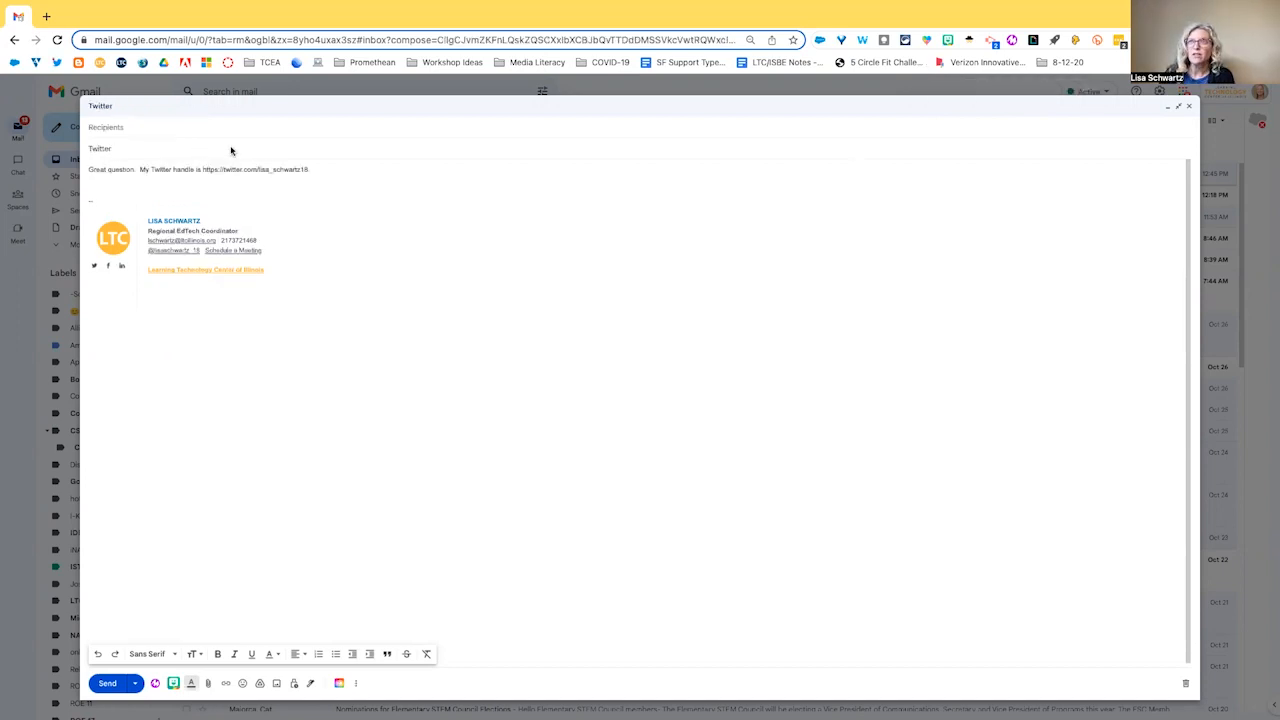
- Delete the signature block from the Twitter draft's body
{"action": "left_click", "coordinate": [125, 150]}
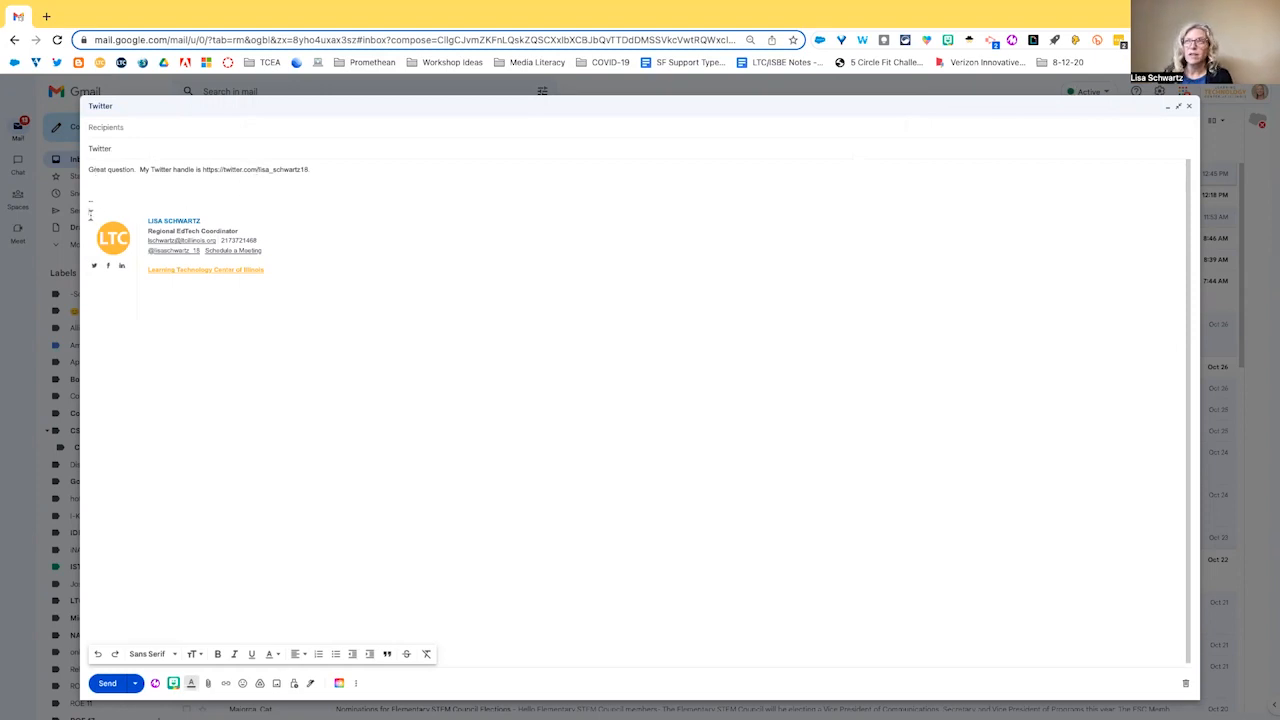
{"action": "mouse_move", "coordinate": [90, 209]}
{"action": "left_mouse_down"}
{"action": "mouse_move", "coordinate": [258, 231]}
{"action": "mouse_move", "coordinate": [293, 272]}
{"action": "left_mouse_up"}
{"action": "key", "text": "BackSpace"}
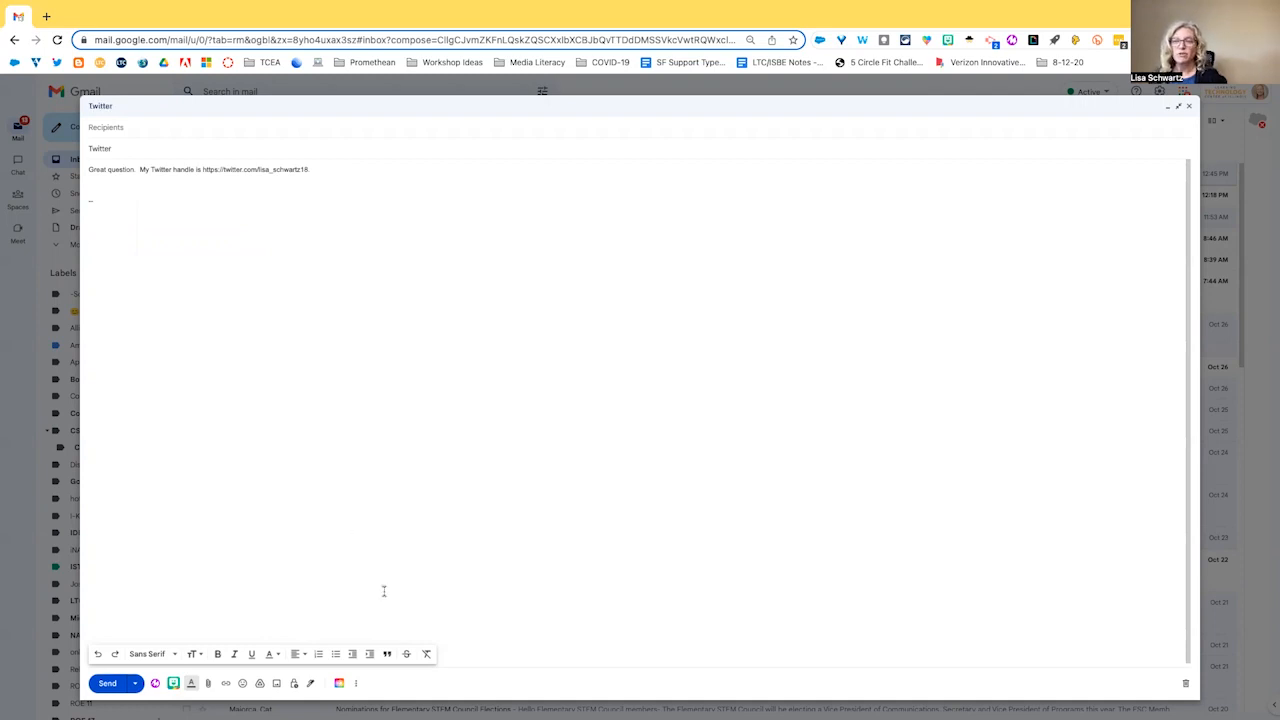
- Save the draft as a new template named Twitter
{"action": "left_click", "coordinate": [356, 684]}
{"action": "mouse_move", "coordinate": [413, 550]}
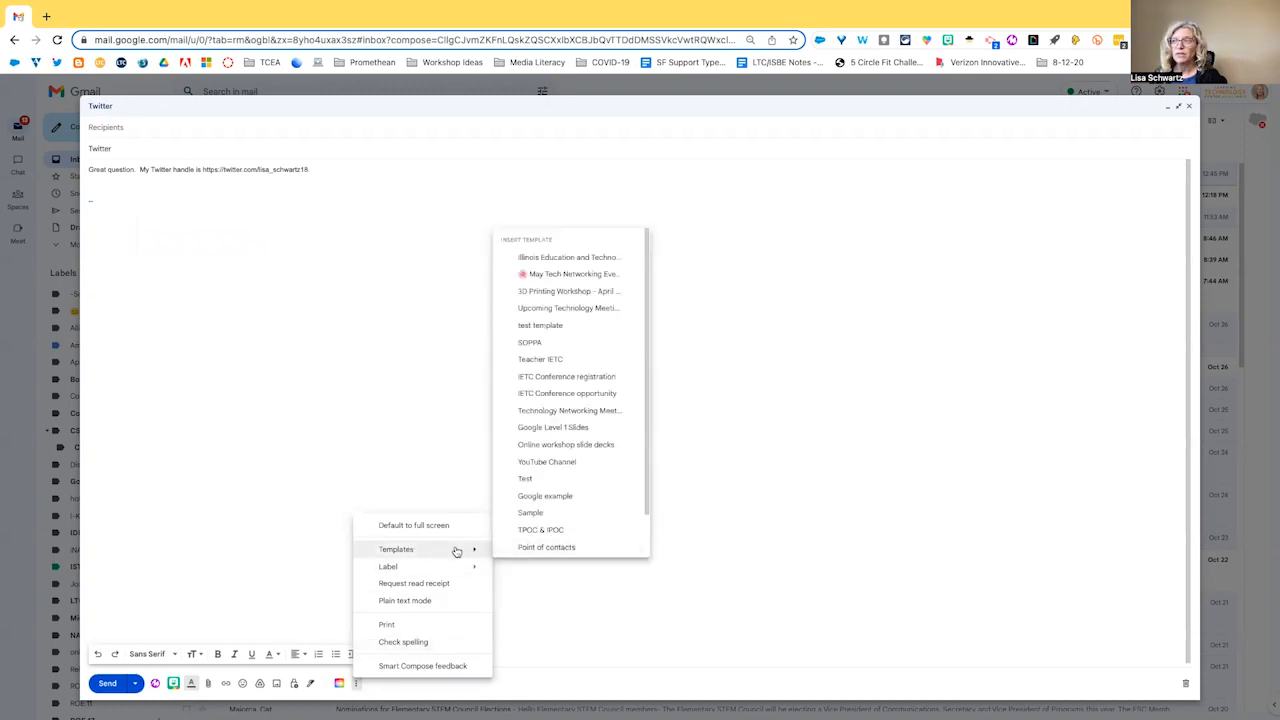
{"action": "scroll", "coordinate": [565, 541], "scroll_direction": "down", "scroll_amount": 1}
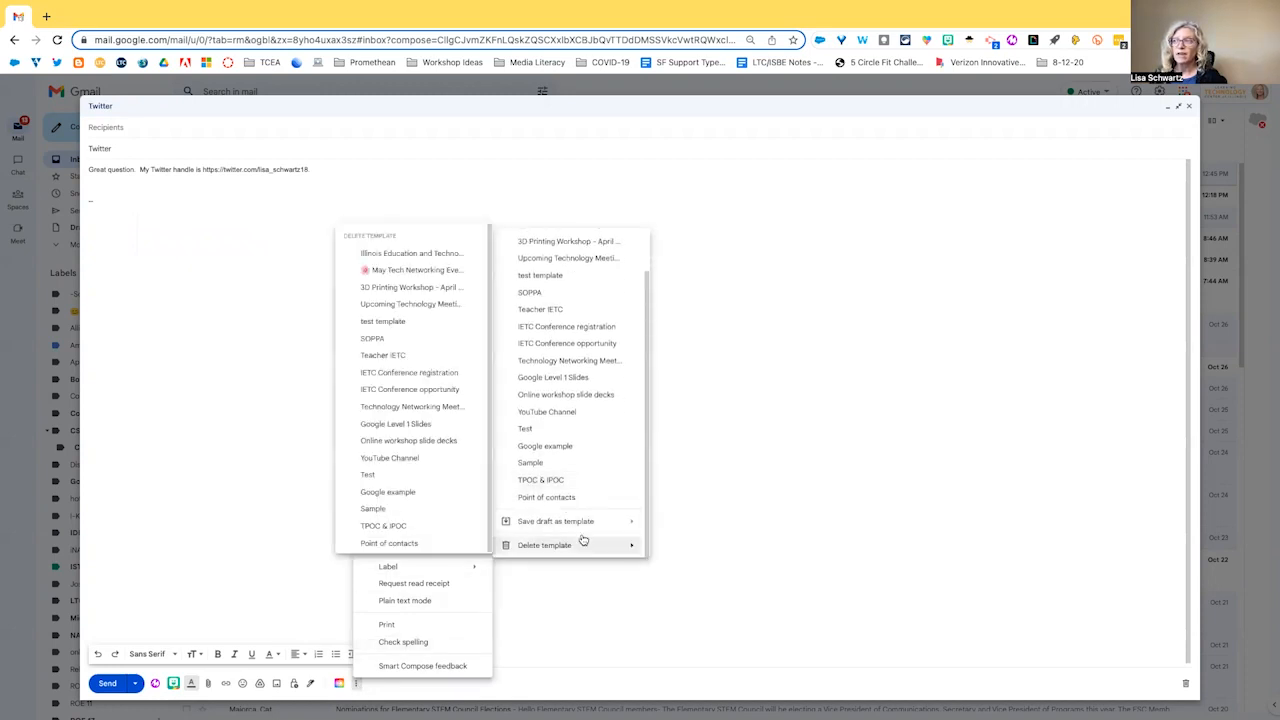
{"action": "mouse_move", "coordinate": [590, 525]}
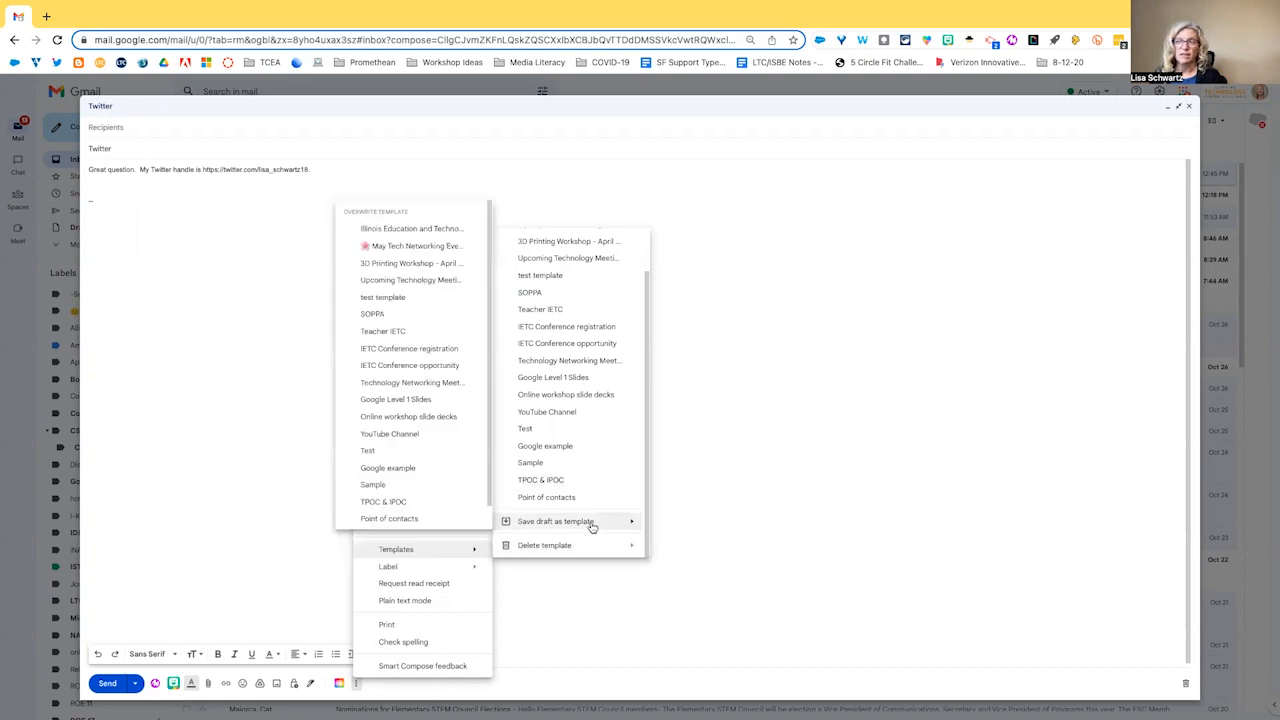
{"action": "scroll", "coordinate": [432, 523], "scroll_direction": "down", "scroll_amount": 1}
{"action": "left_click", "coordinate": [432, 519]}
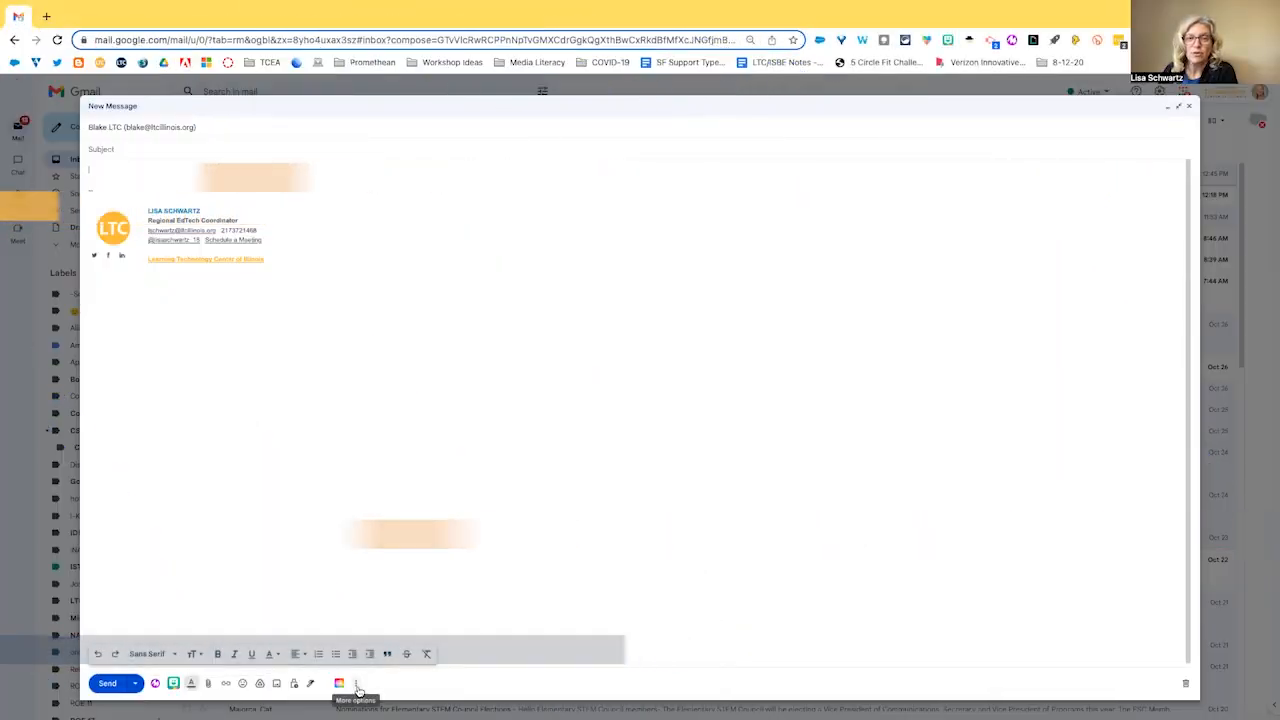
- Fill the new message with the YouTube Channel template
{"action": "left_click", "coordinate": [357, 686]}
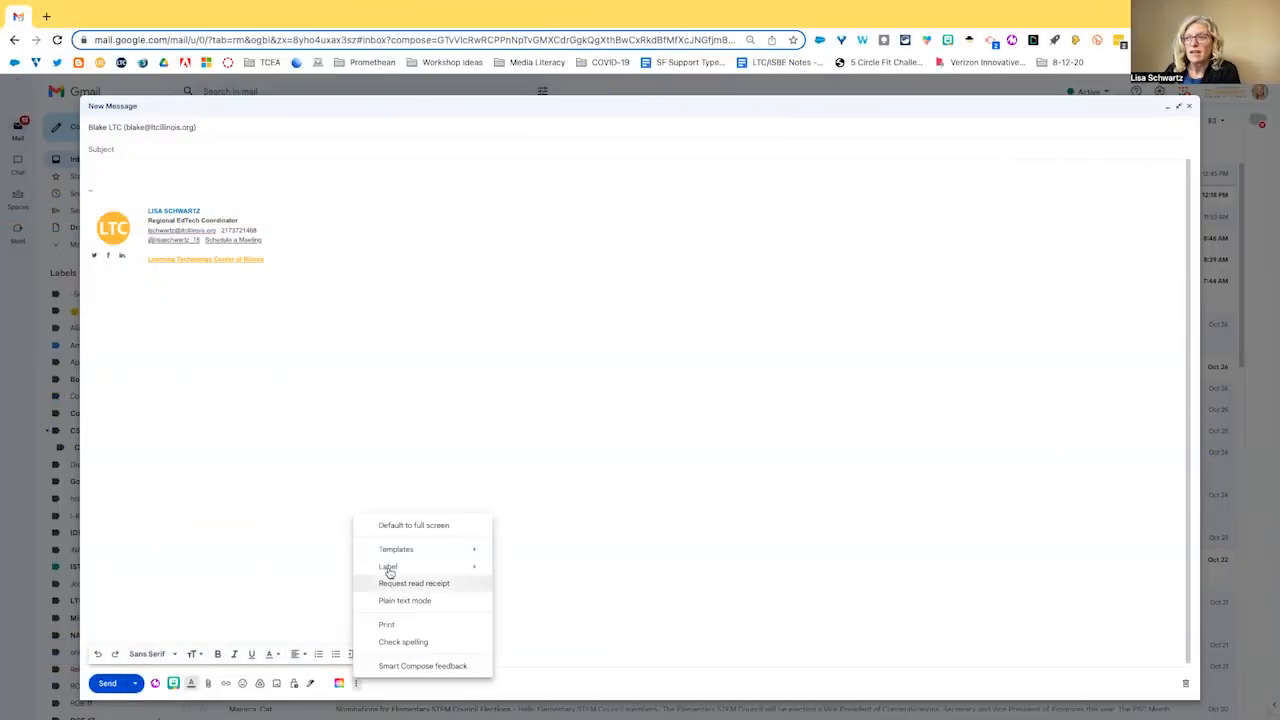
{"action": "mouse_move", "coordinate": [390, 551]}
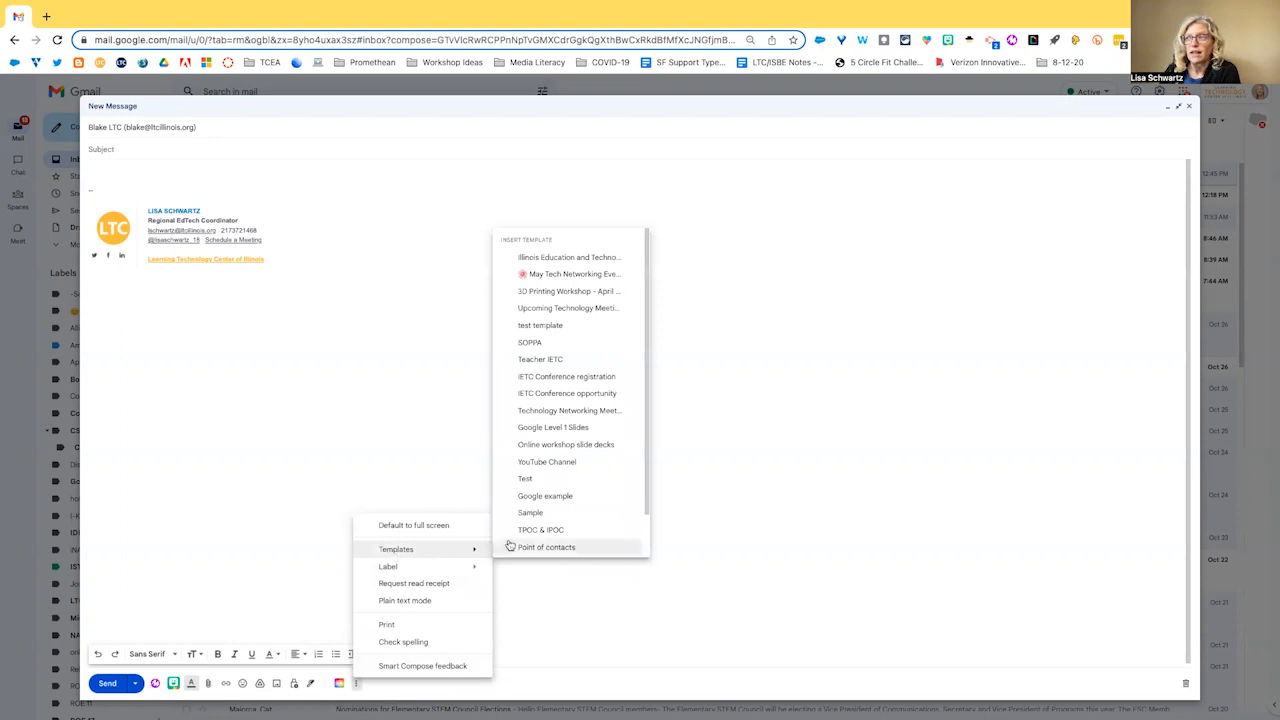
{"action": "left_click", "coordinate": [570, 464]}
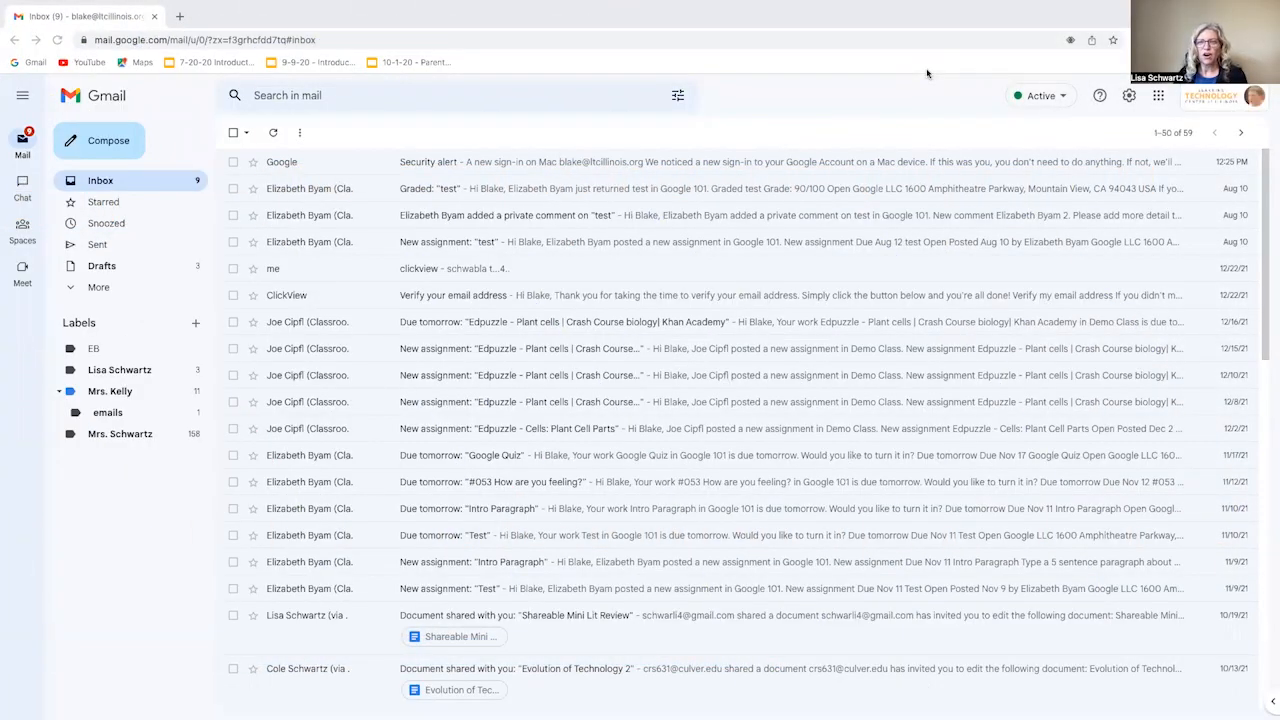
- Archive the Google Security alert email, leaving 58 conversations in the inbox
{"action": "left_click", "coordinate": [600, 161]}
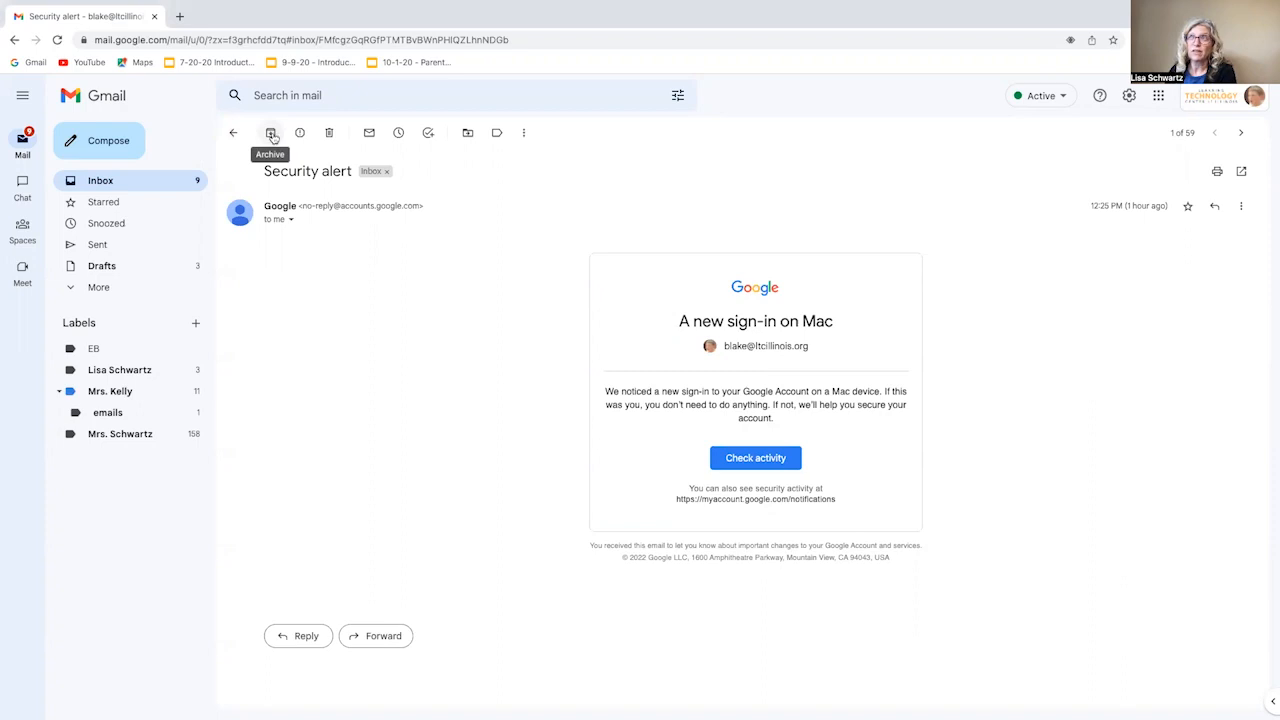
{"action": "left_click", "coordinate": [236, 133]}
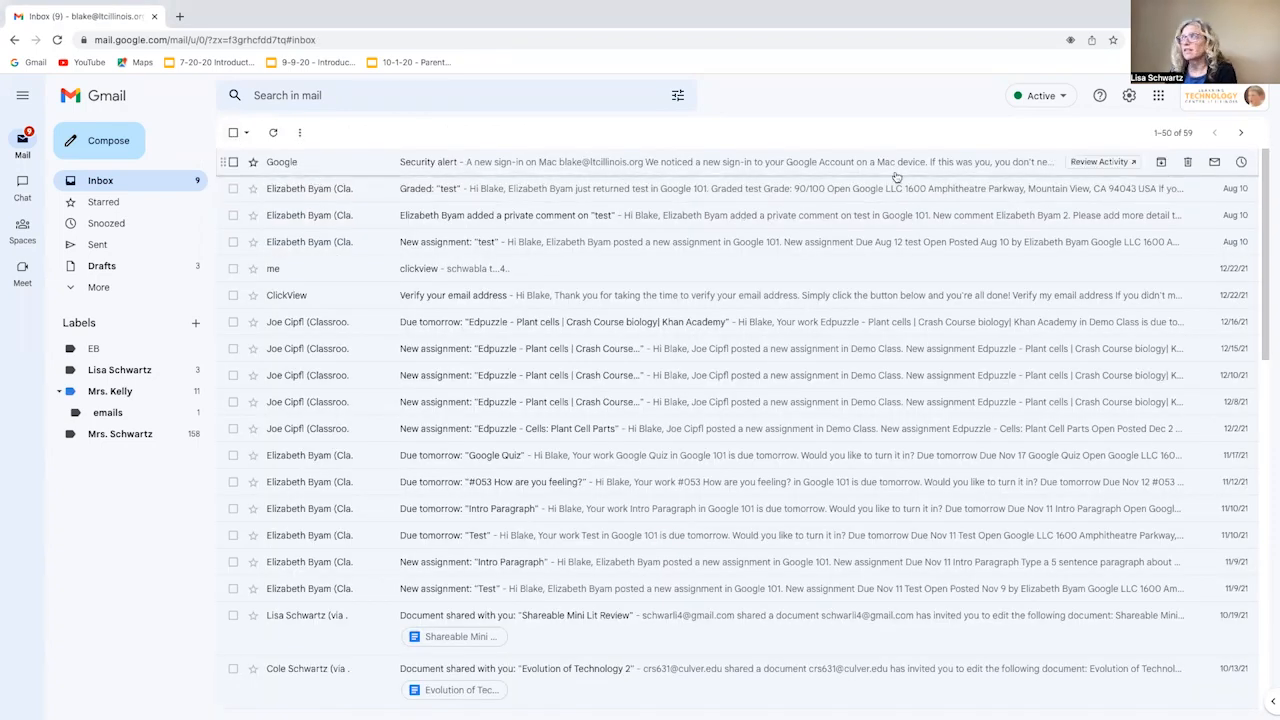
{"action": "left_click", "coordinate": [1162, 163]}
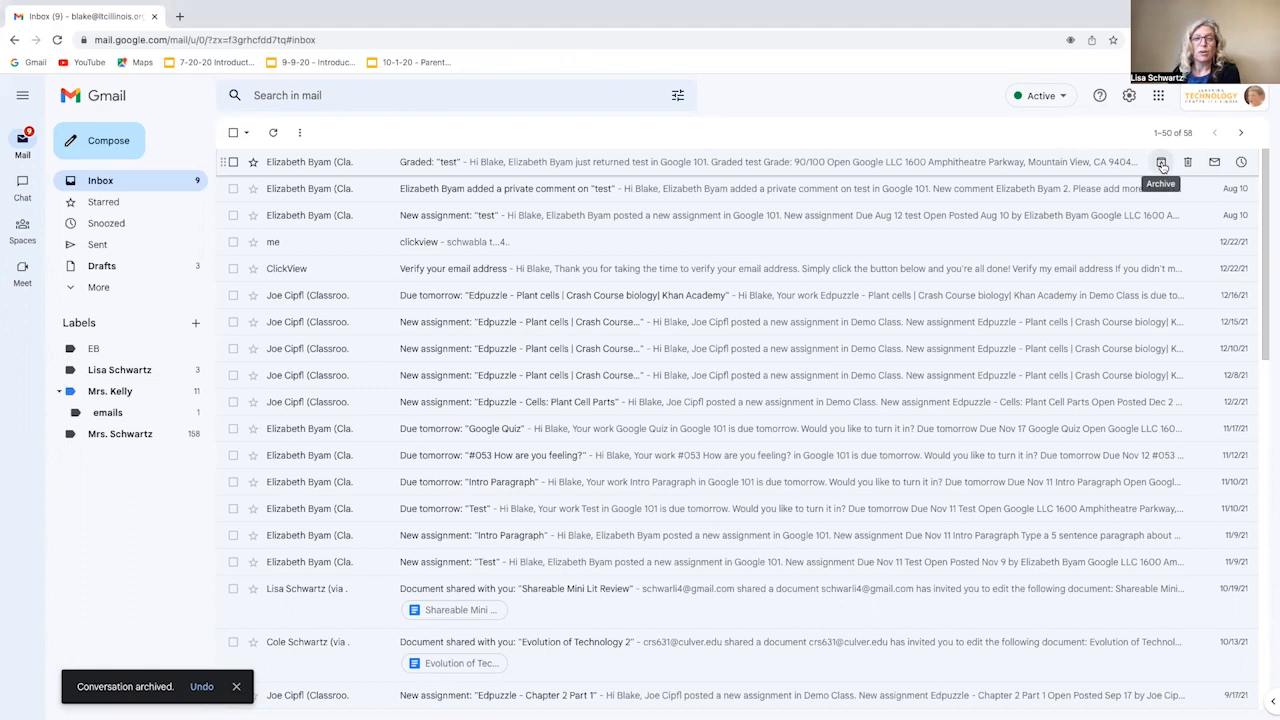
- Find the Security alert in All Mail and move it back to the Inbox
{"action": "left_click", "coordinate": [99, 289]}
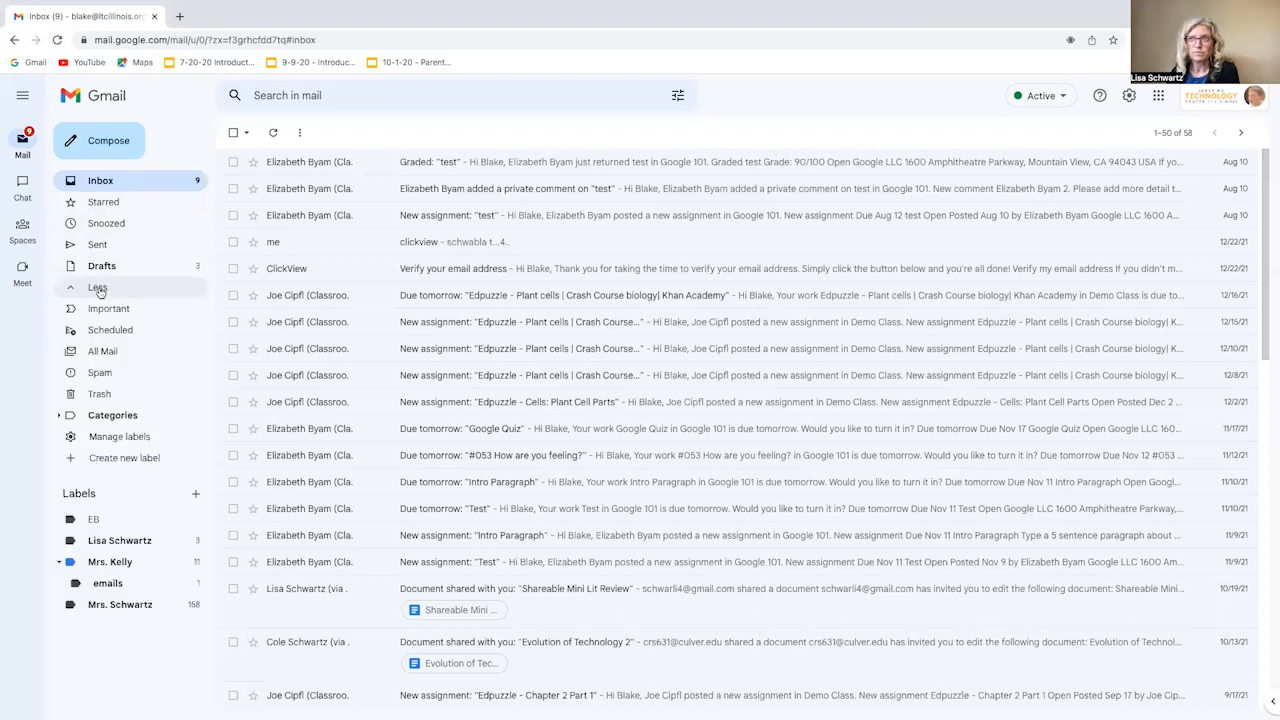
{"action": "left_click", "coordinate": [108, 353]}
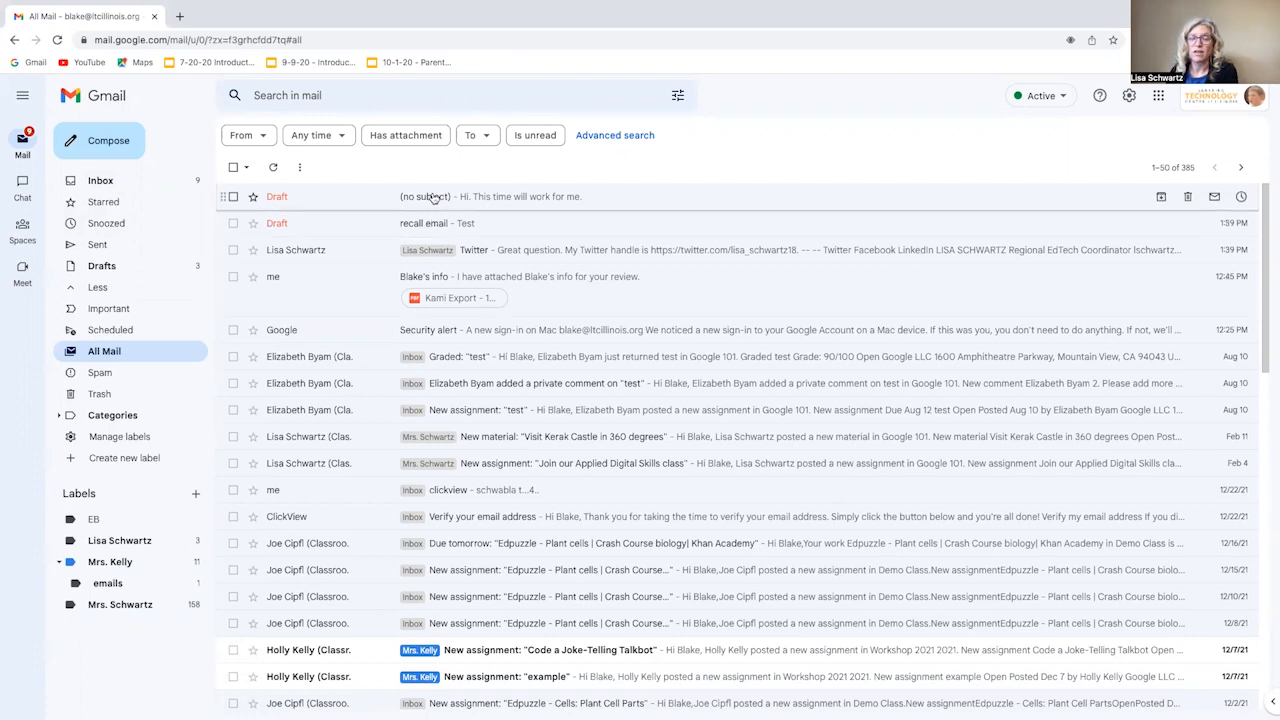
{"action": "left_click", "coordinate": [466, 338]}
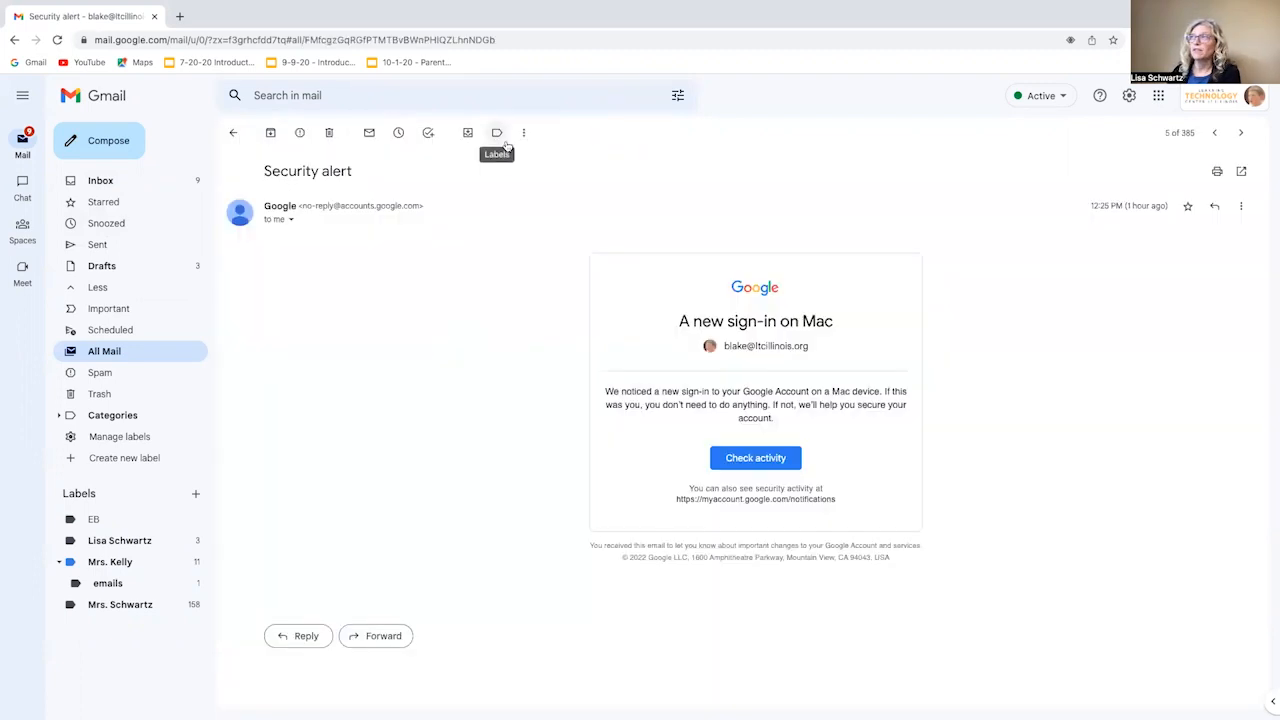
{"action": "left_click", "coordinate": [523, 132]}
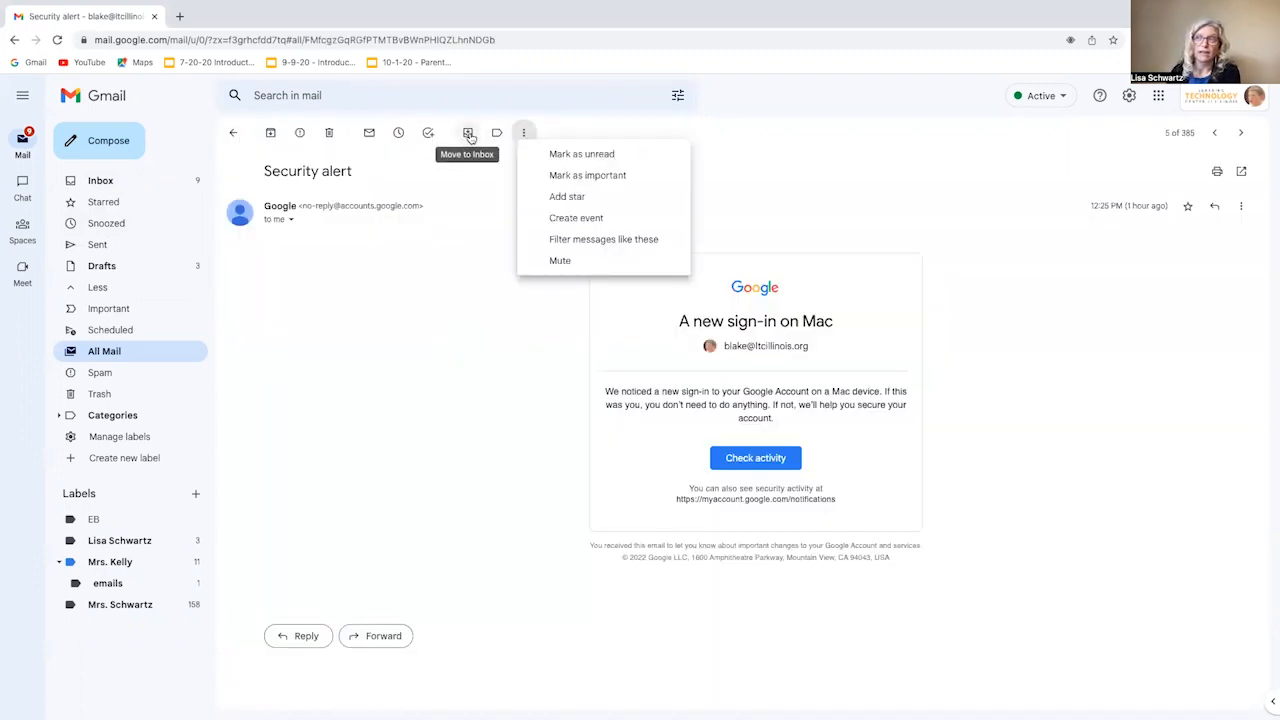
{"action": "left_click", "coordinate": [468, 133]}
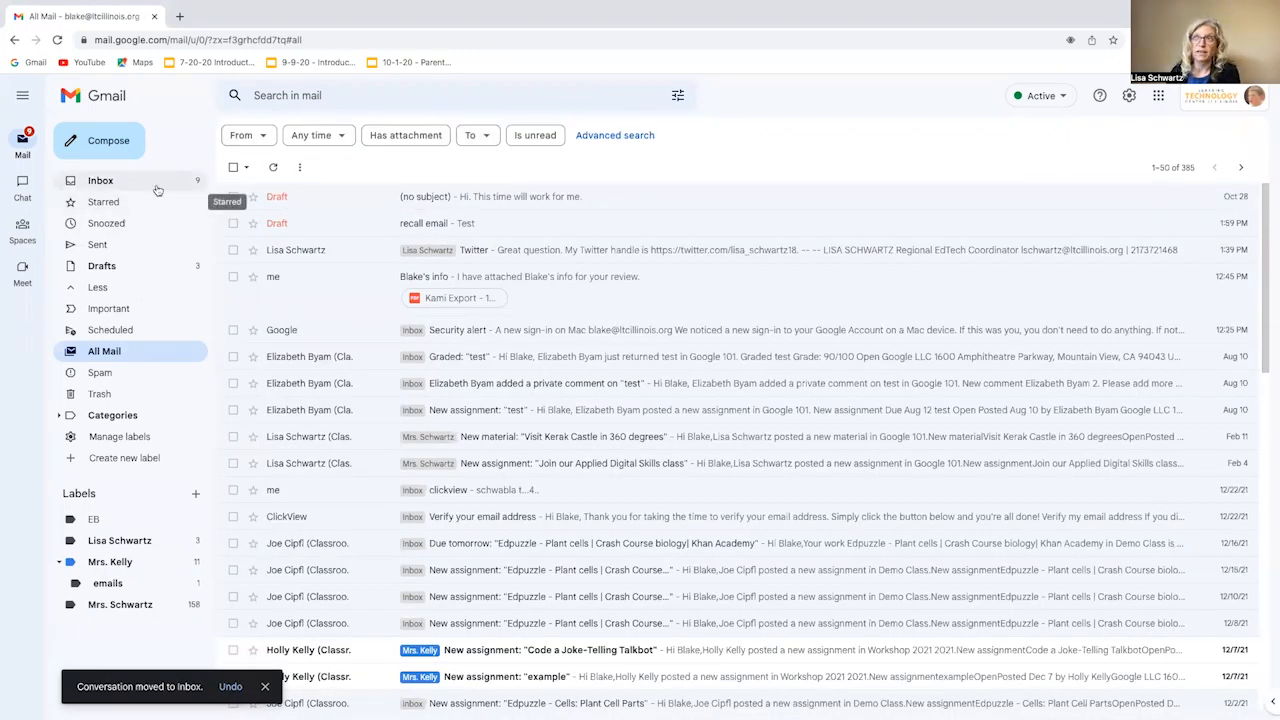
{"action": "left_click", "coordinate": [157, 188]}
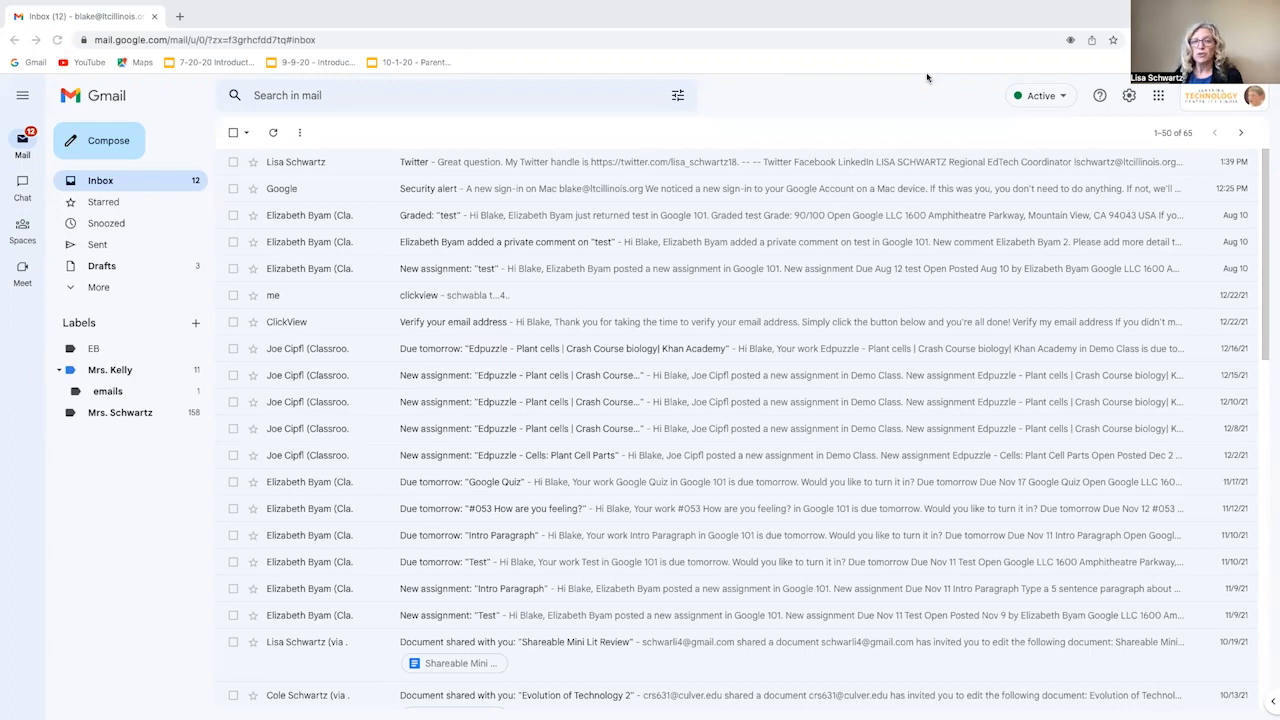
- Start a filter for messages from the Twitter email's sender
{"action": "left_click", "coordinate": [644, 162]}
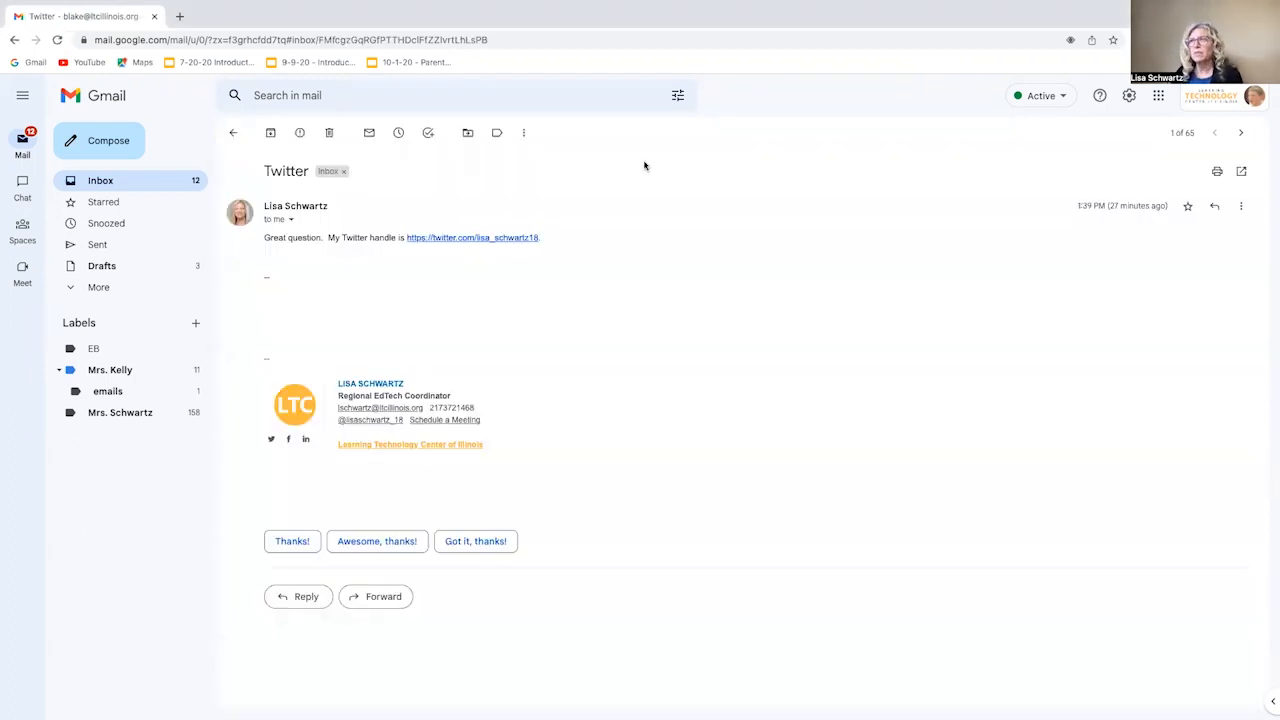
{"action": "left_click", "coordinate": [526, 134]}
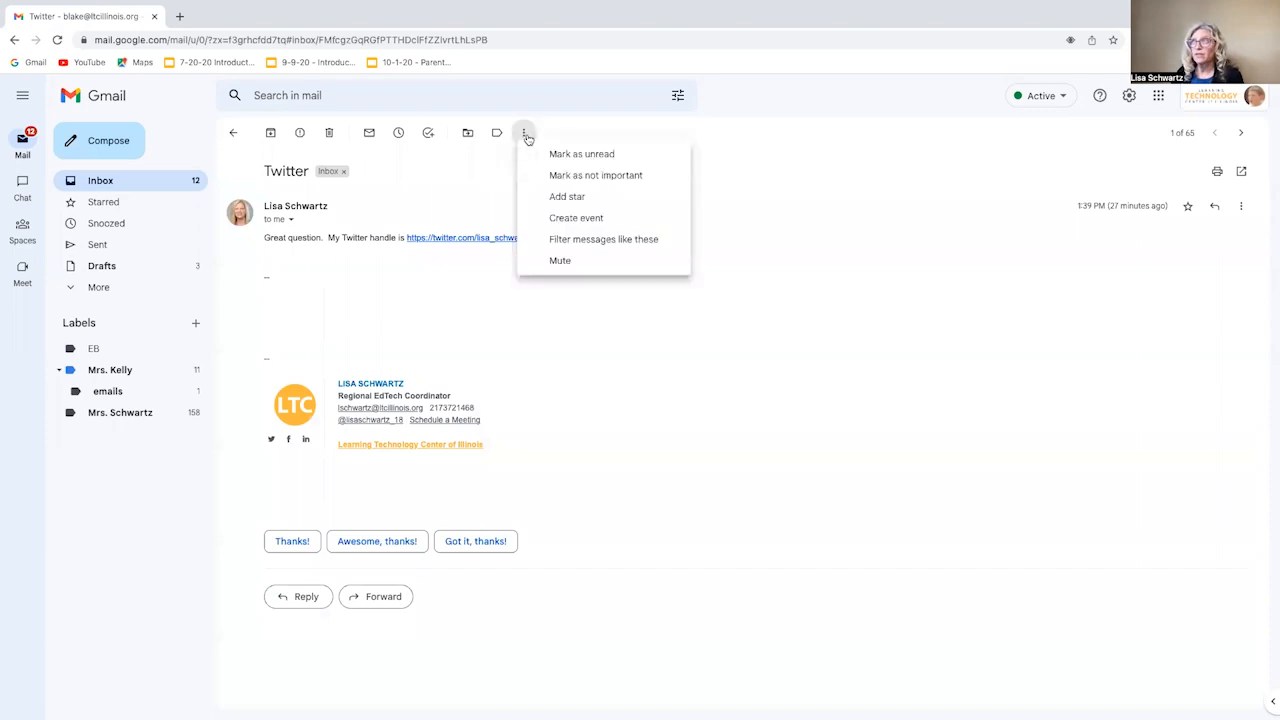
{"action": "left_click", "coordinate": [587, 241]}
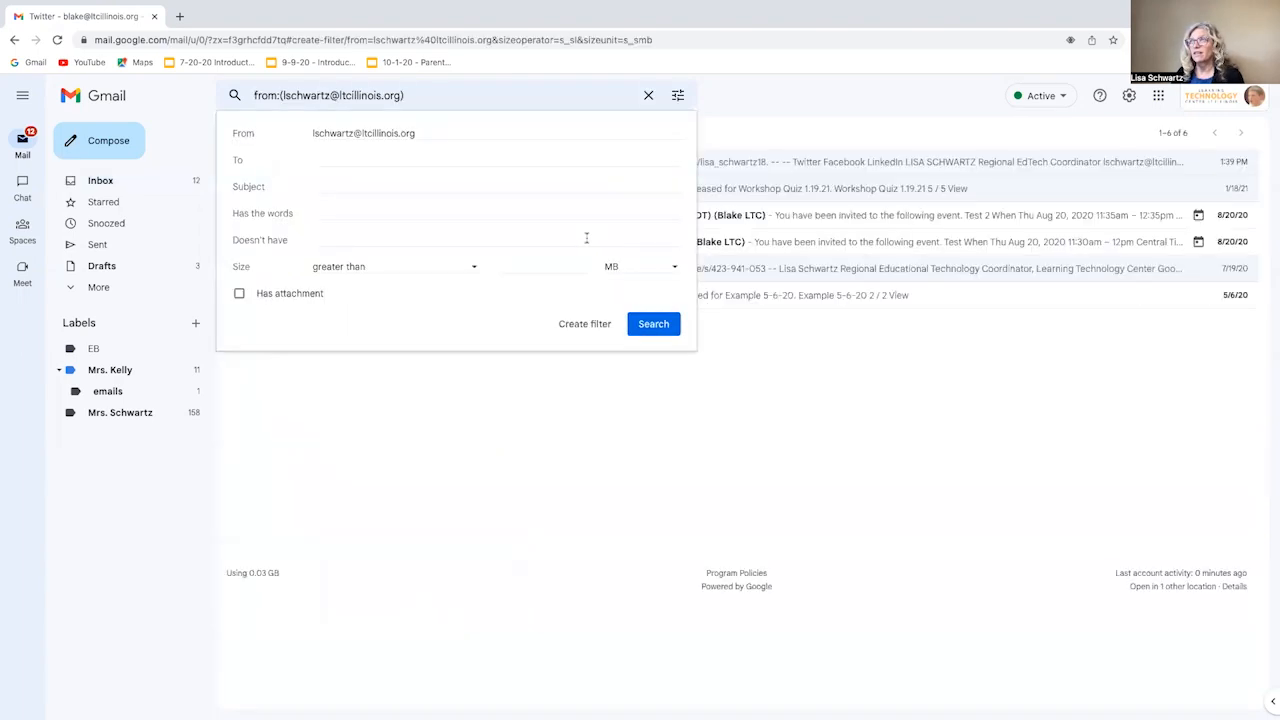
{"action": "left_click", "coordinate": [584, 324]}
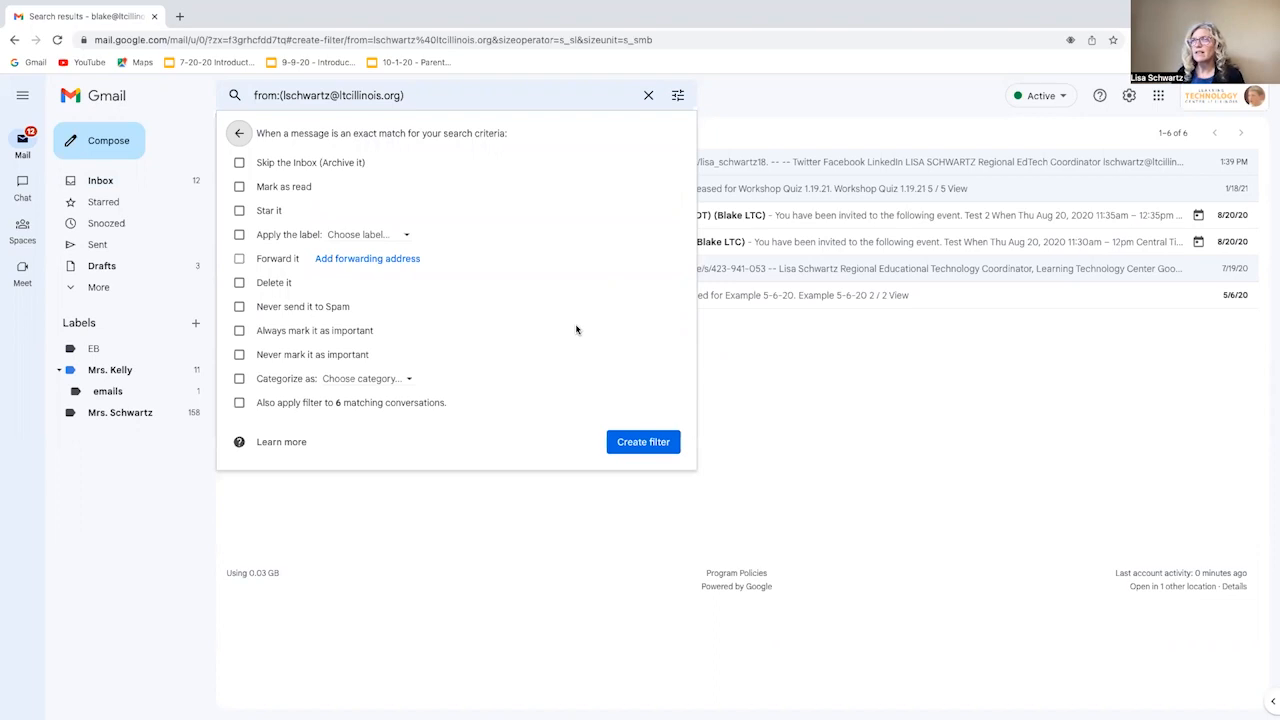
- Make the filter skip the Inbox, apply a new label named for the sender, and cover 6 conversations
{"action": "left_click", "coordinate": [240, 164]}
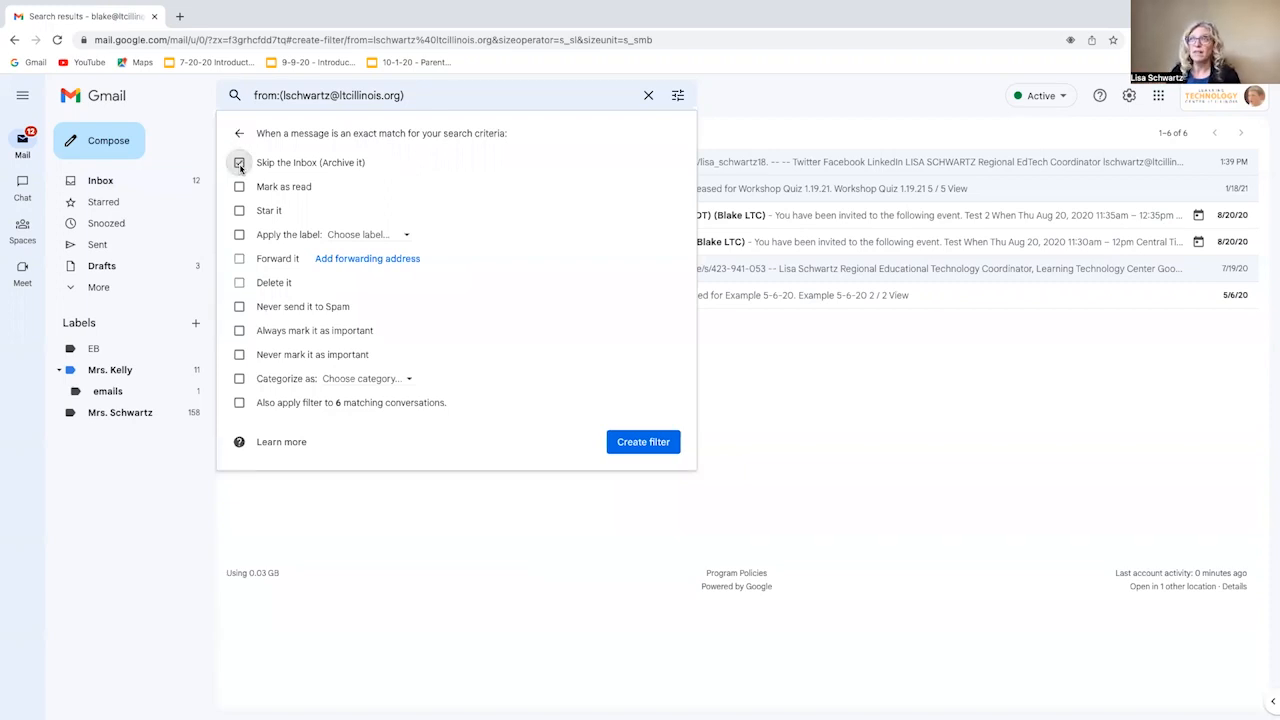
{"action": "left_click", "coordinate": [240, 236]}
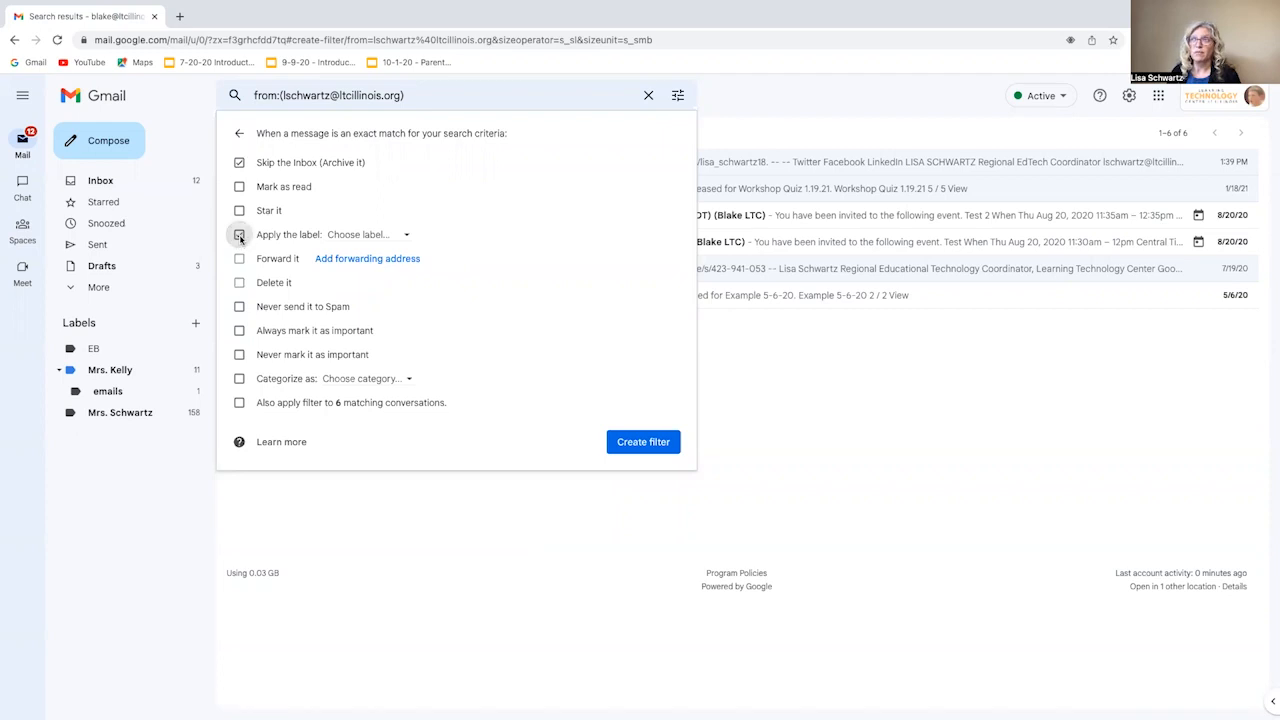
{"action": "left_click", "coordinate": [405, 240]}
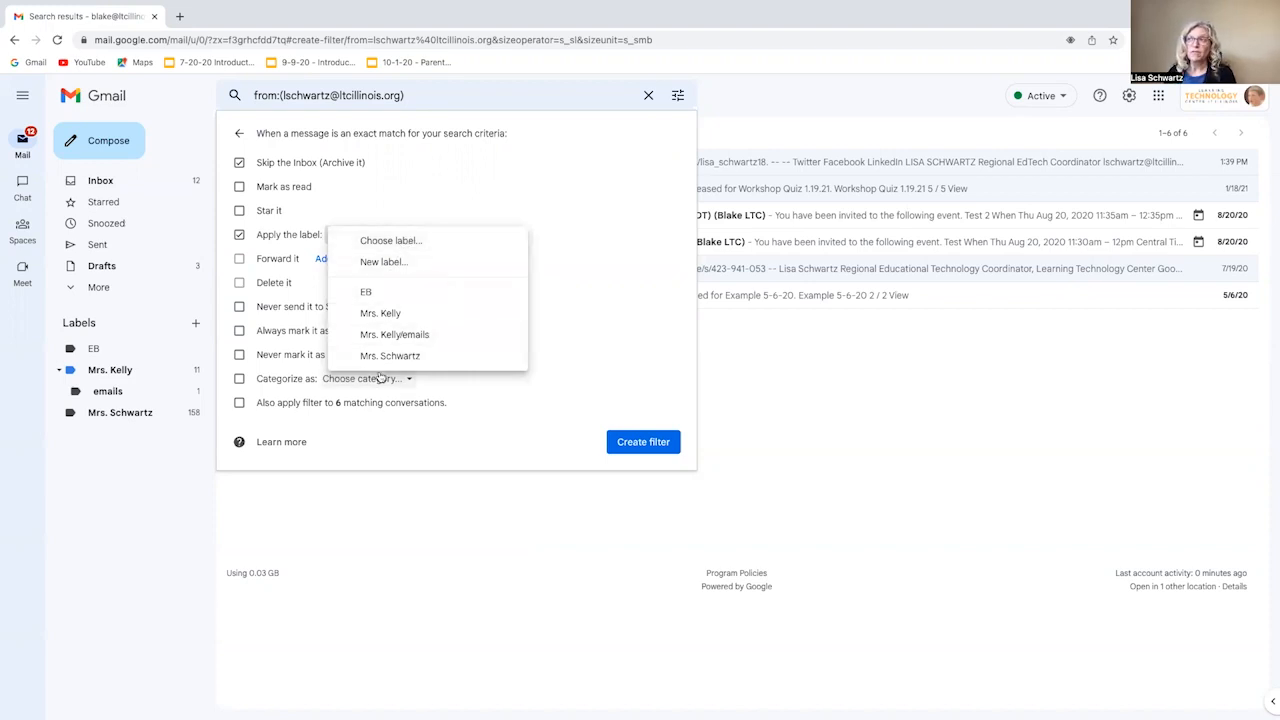
{"action": "left_click", "coordinate": [396, 264]}
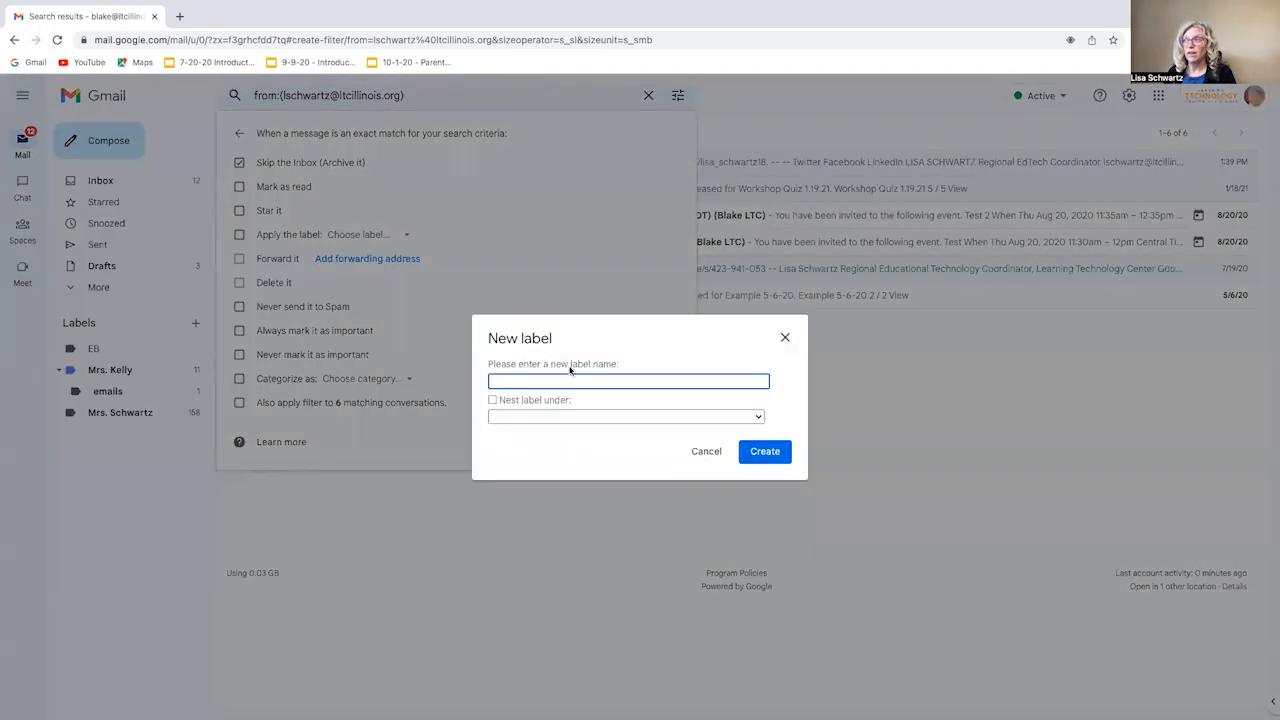
{"action": "left_click", "coordinate": [763, 451]}
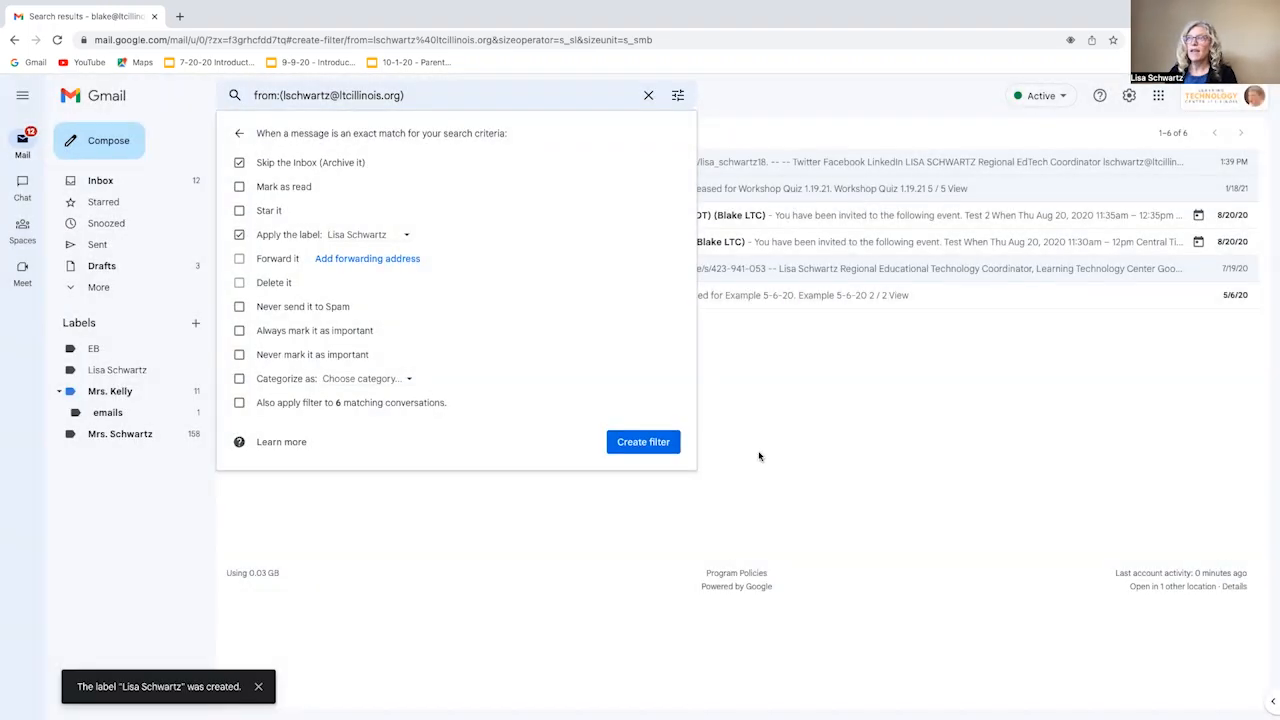
{"action": "left_click", "coordinate": [239, 403]}
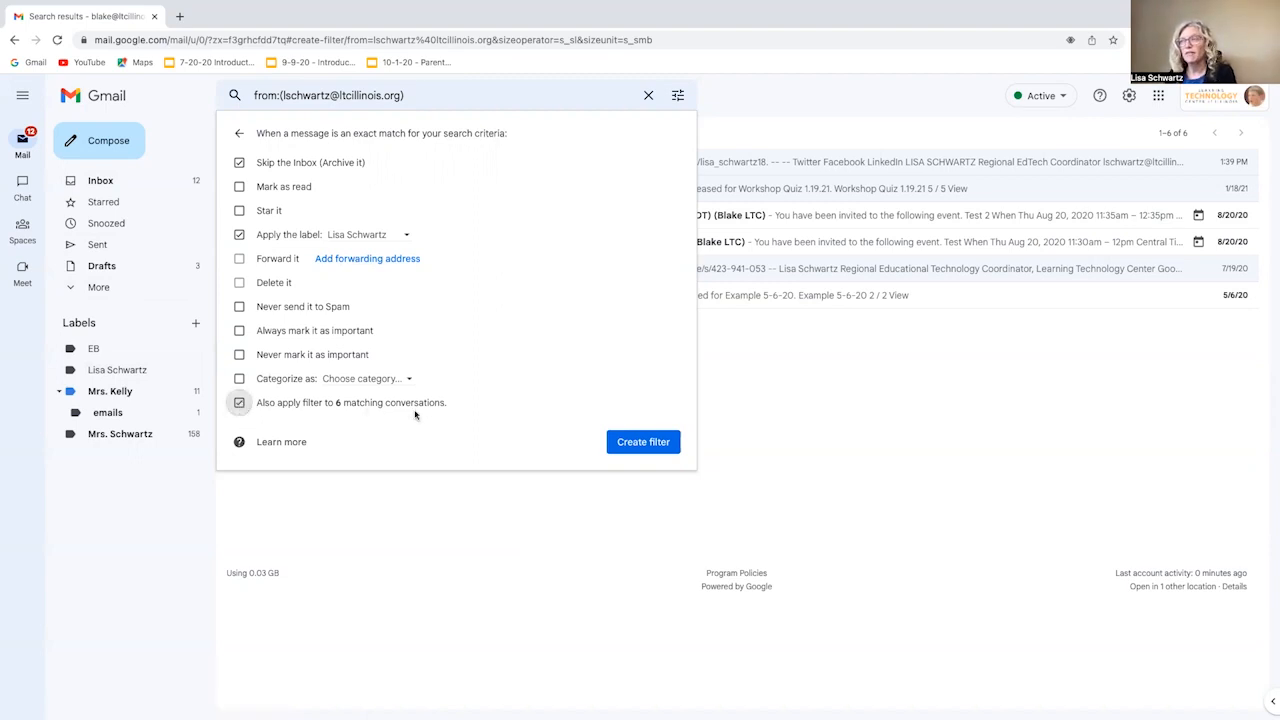
{"action": "left_click", "coordinate": [627, 446]}
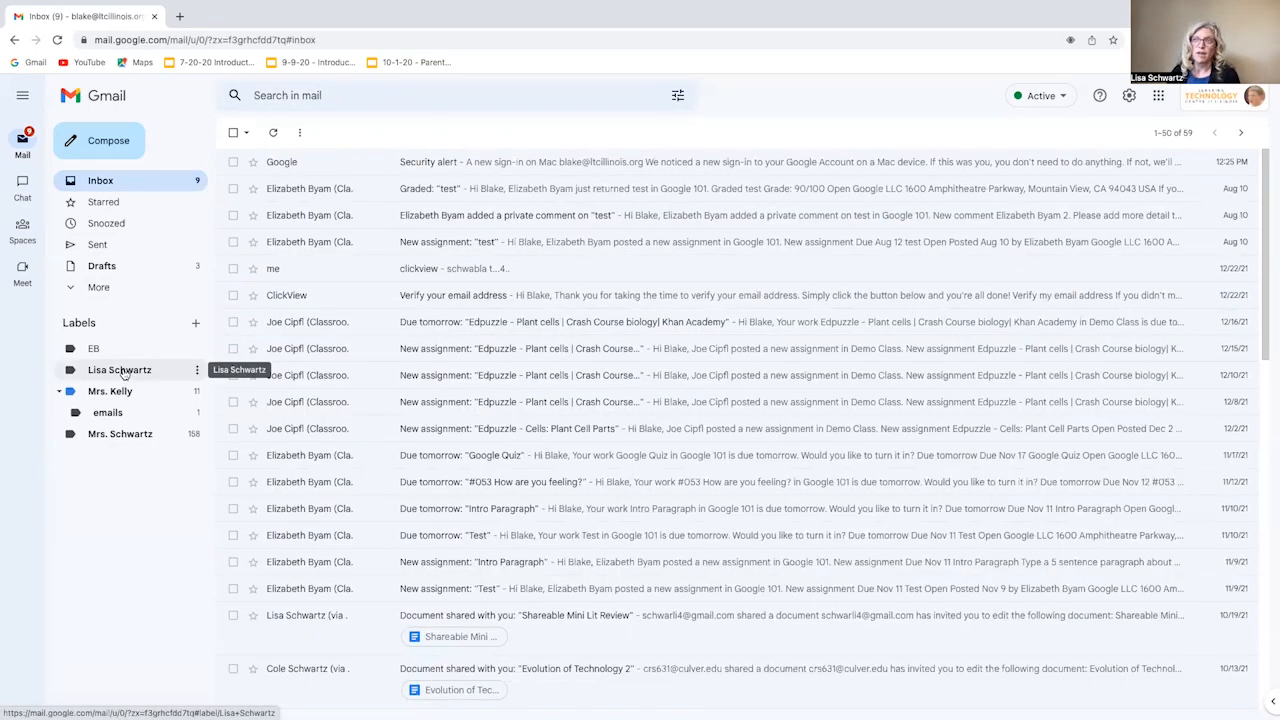
- Check the six messages under the new sender label, then return to the Inbox
{"action": "left_click", "coordinate": [129, 371]}
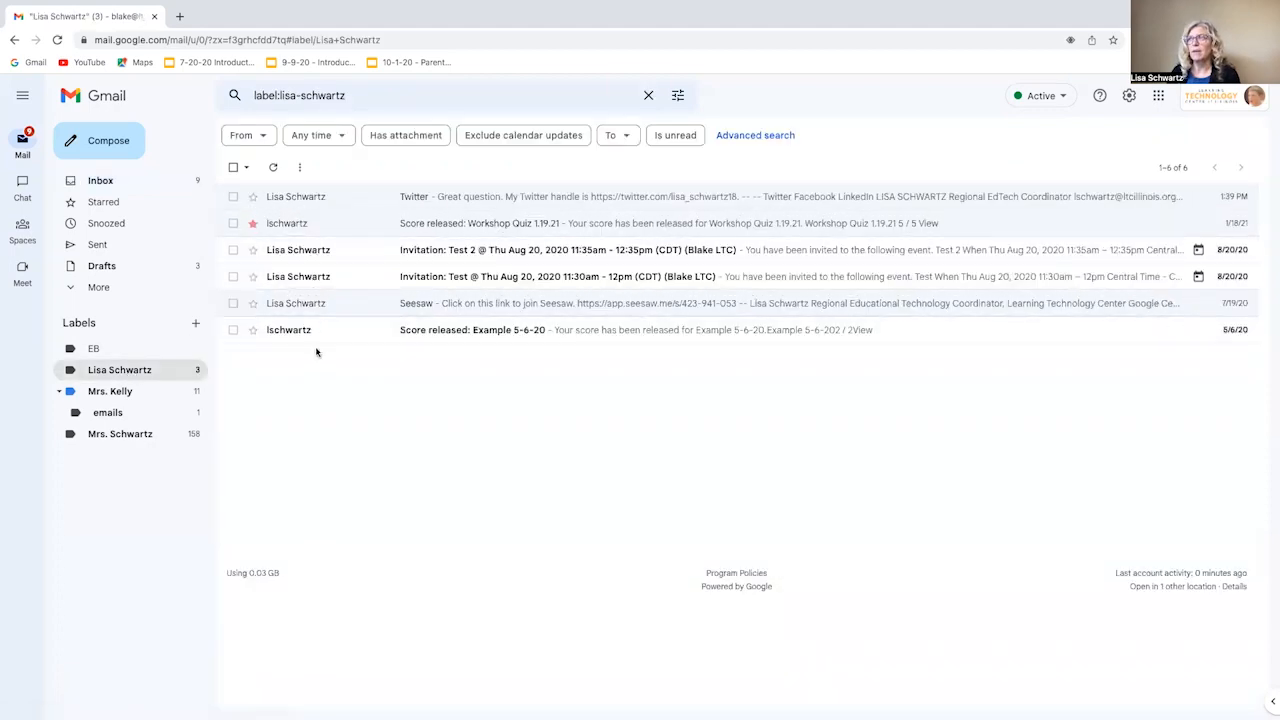
{"action": "left_click", "coordinate": [129, 185]}
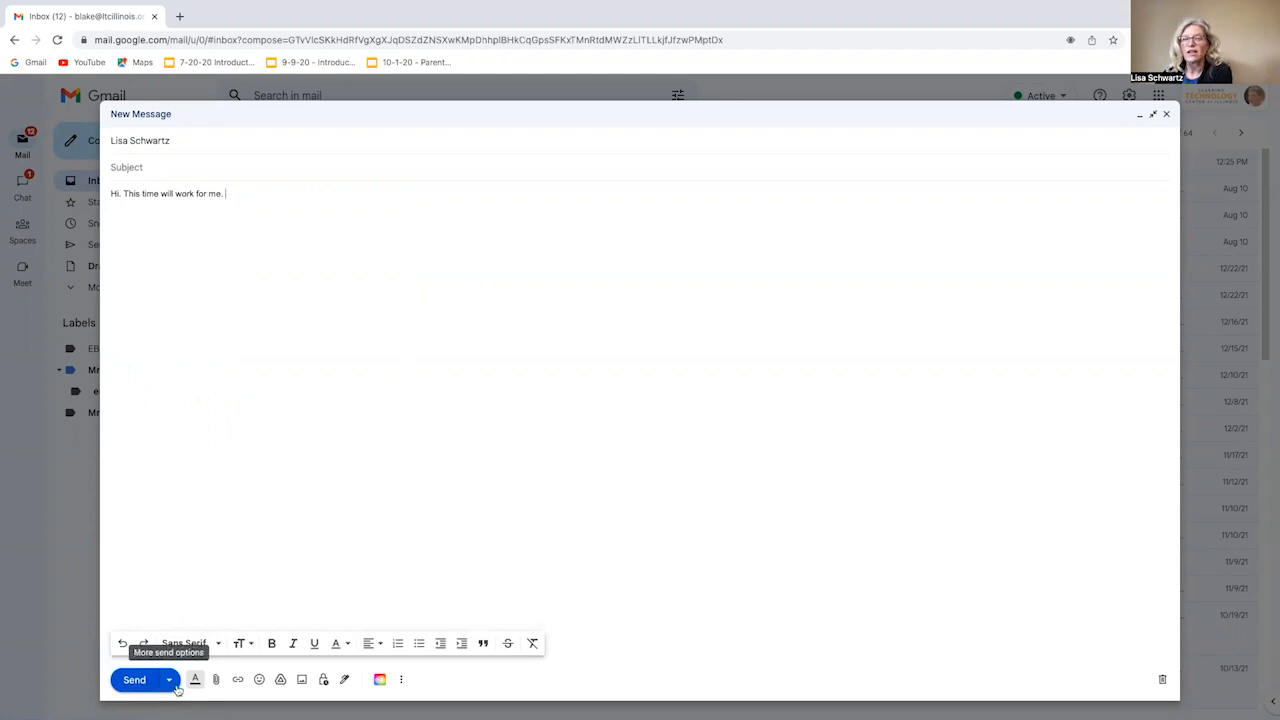
- Schedule the message for a custom time of Oct 28, 2022 at 6:28 AM
{"action": "left_click", "coordinate": [170, 680]}
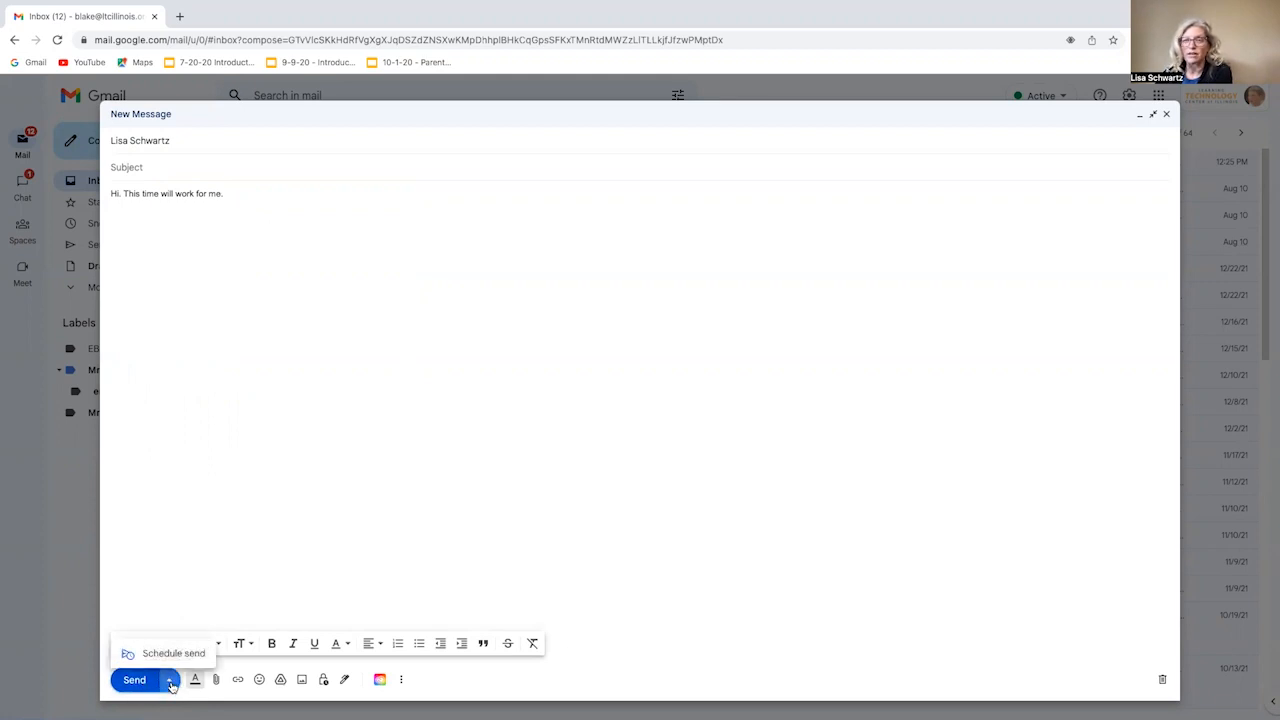
{"action": "left_click", "coordinate": [168, 652]}
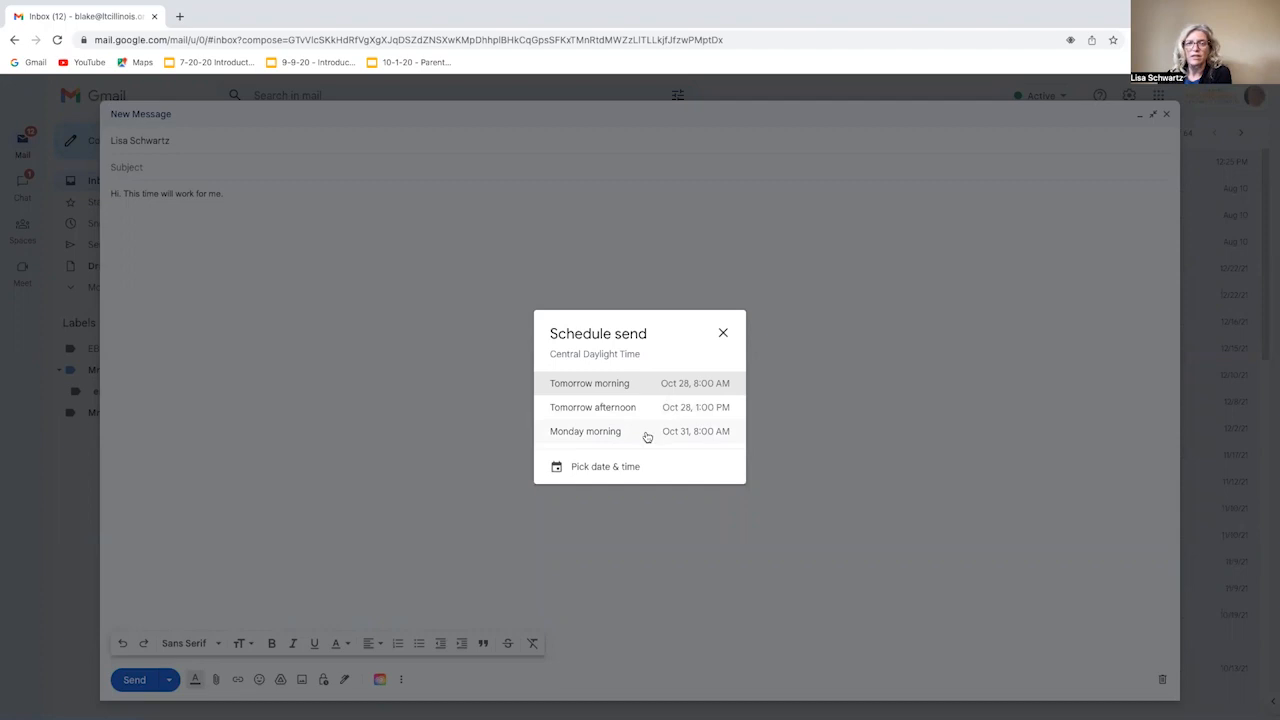
{"action": "left_click", "coordinate": [602, 469]}
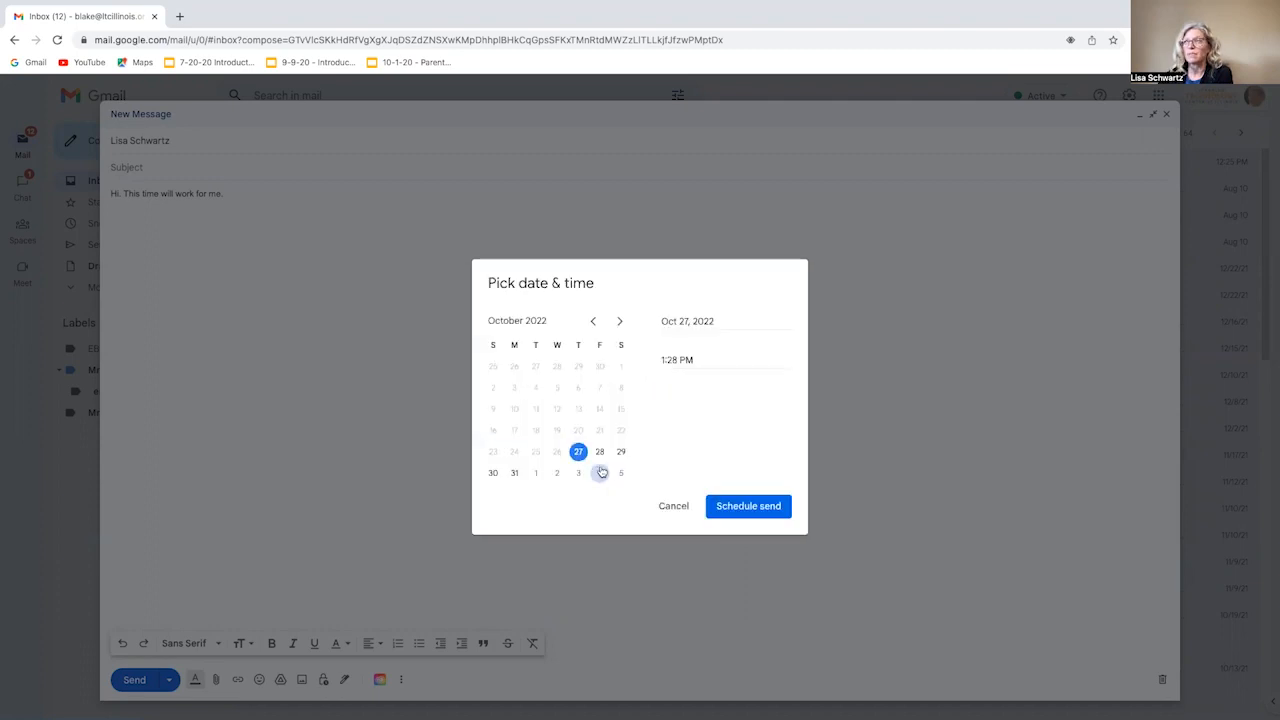
{"action": "left_click", "coordinate": [600, 451]}
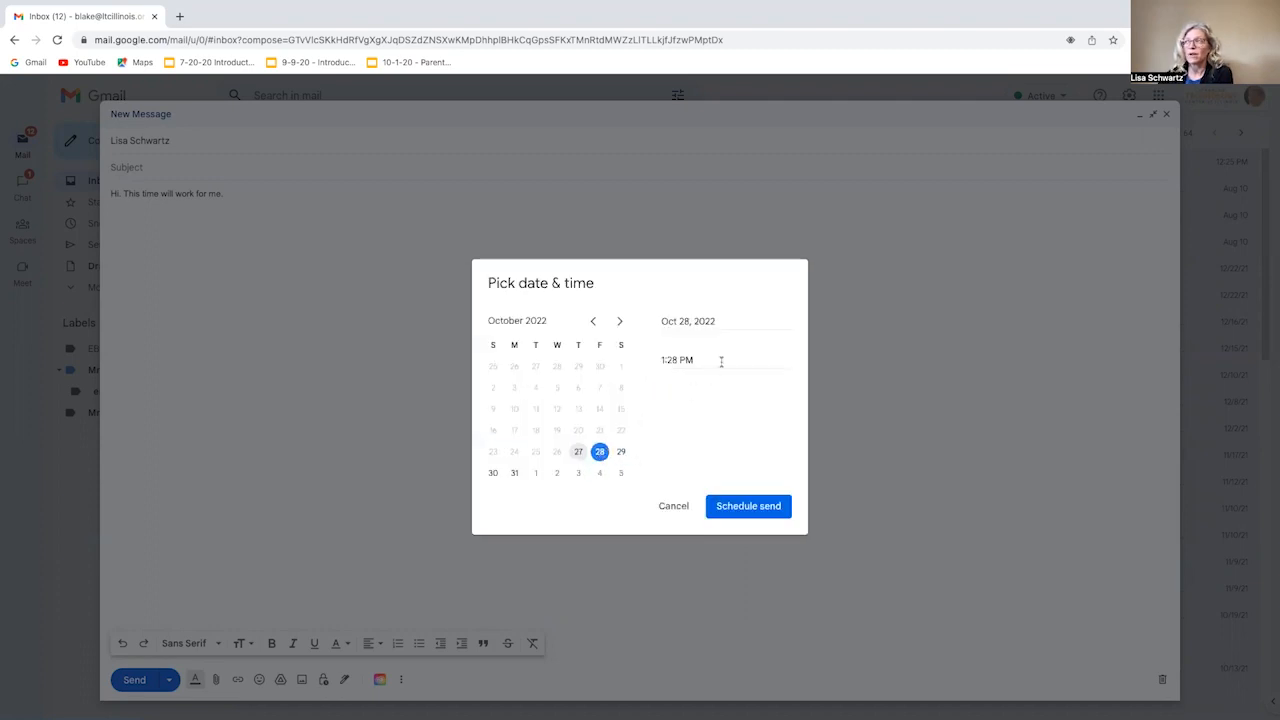
{"action": "left_click", "coordinate": [663, 360]}
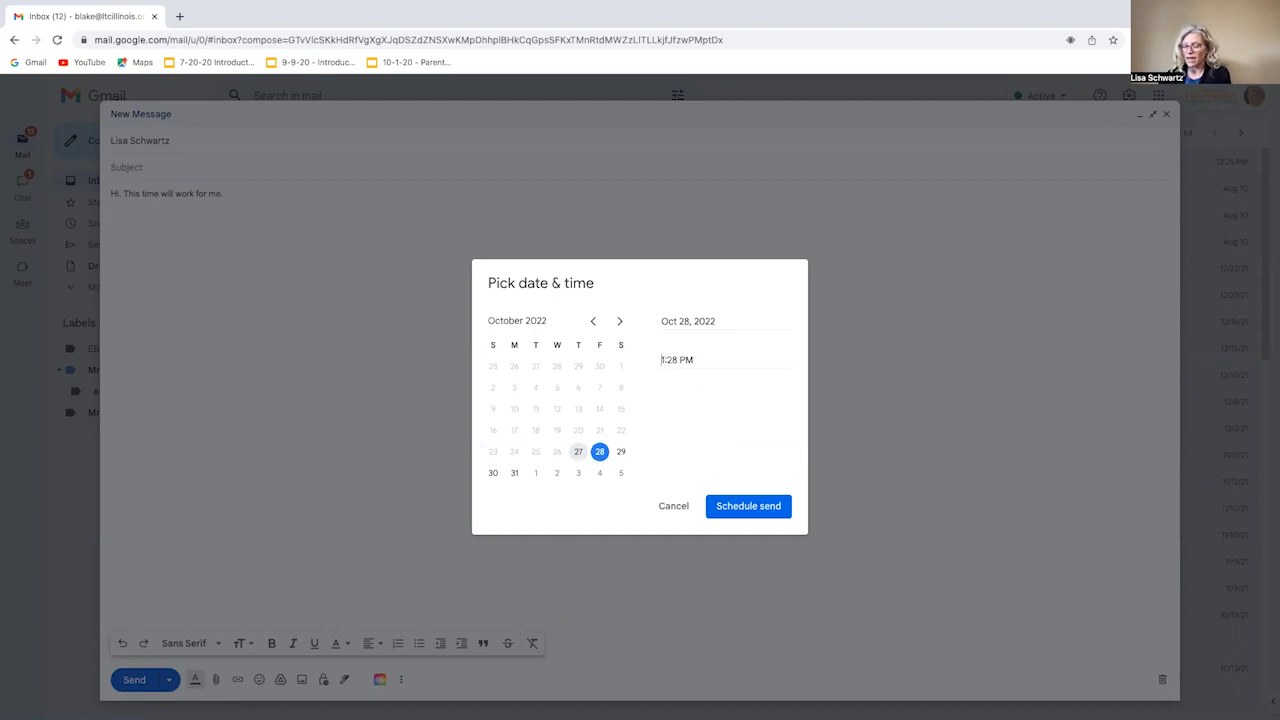
{"action": "type", "text": "6"}
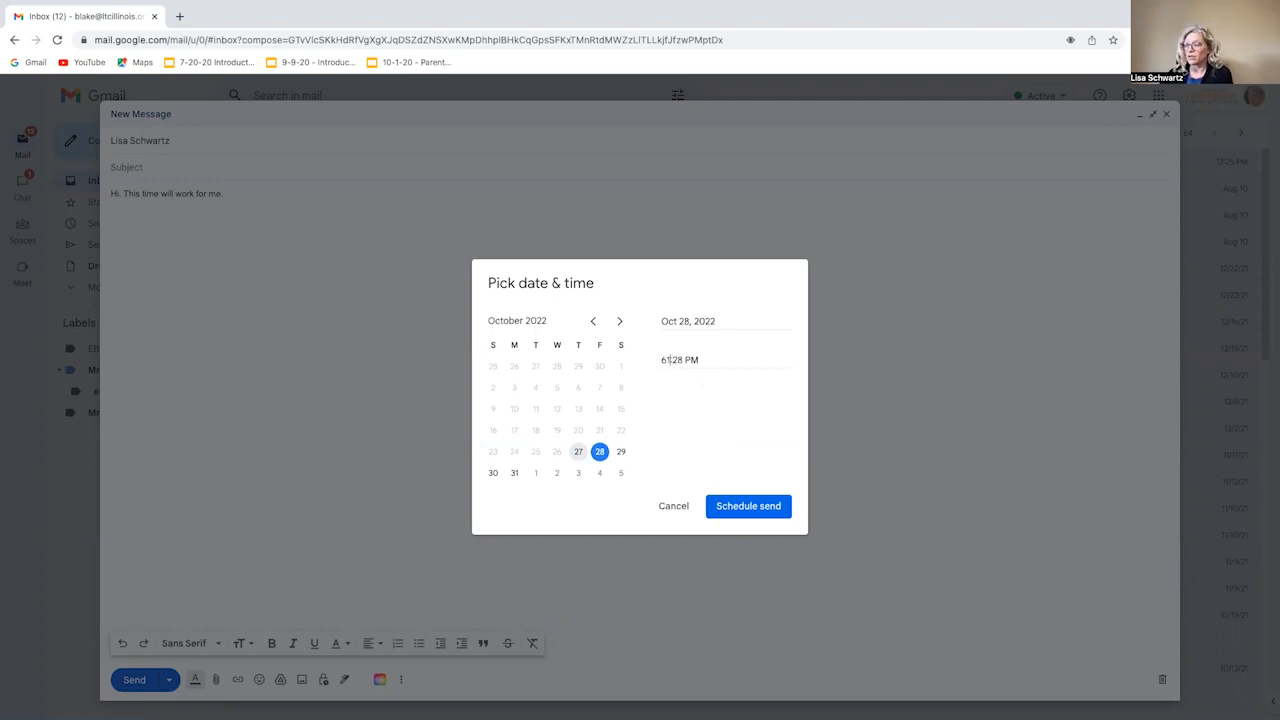
{"action": "key", "text": "Delete"}
{"action": "key", "text": "BackSpace"}
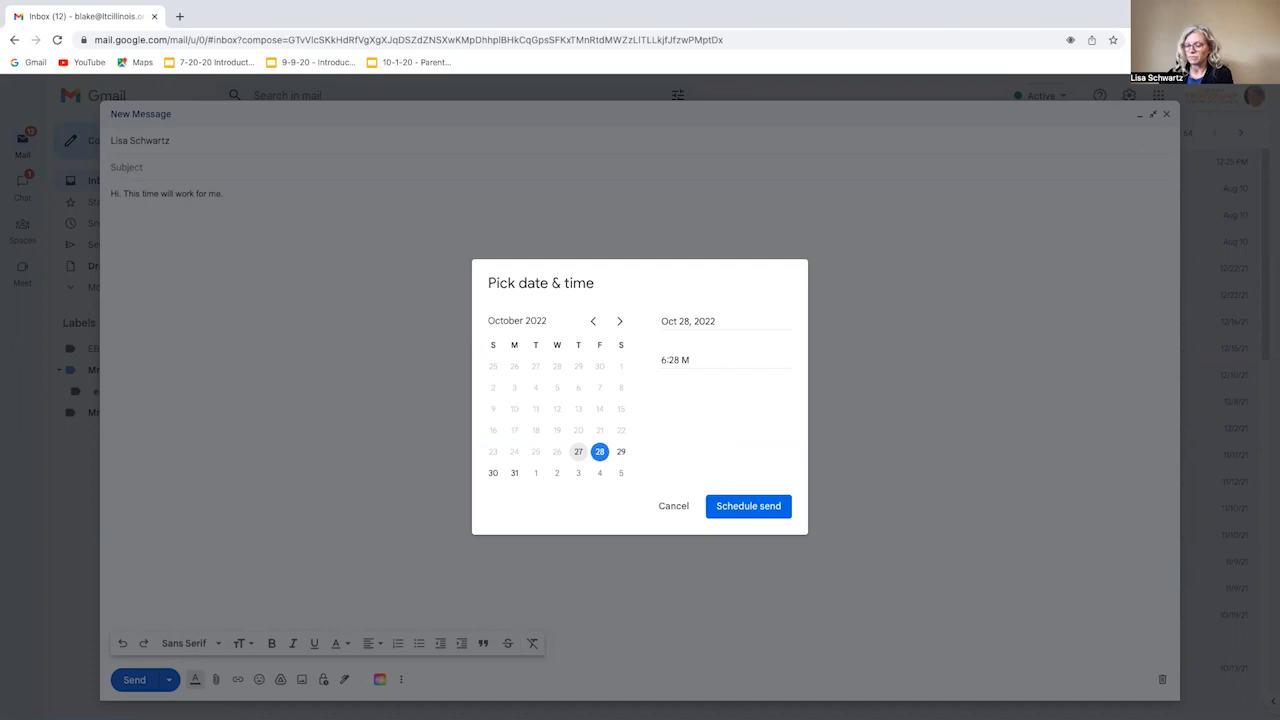
{"action": "type", "text": "a"}
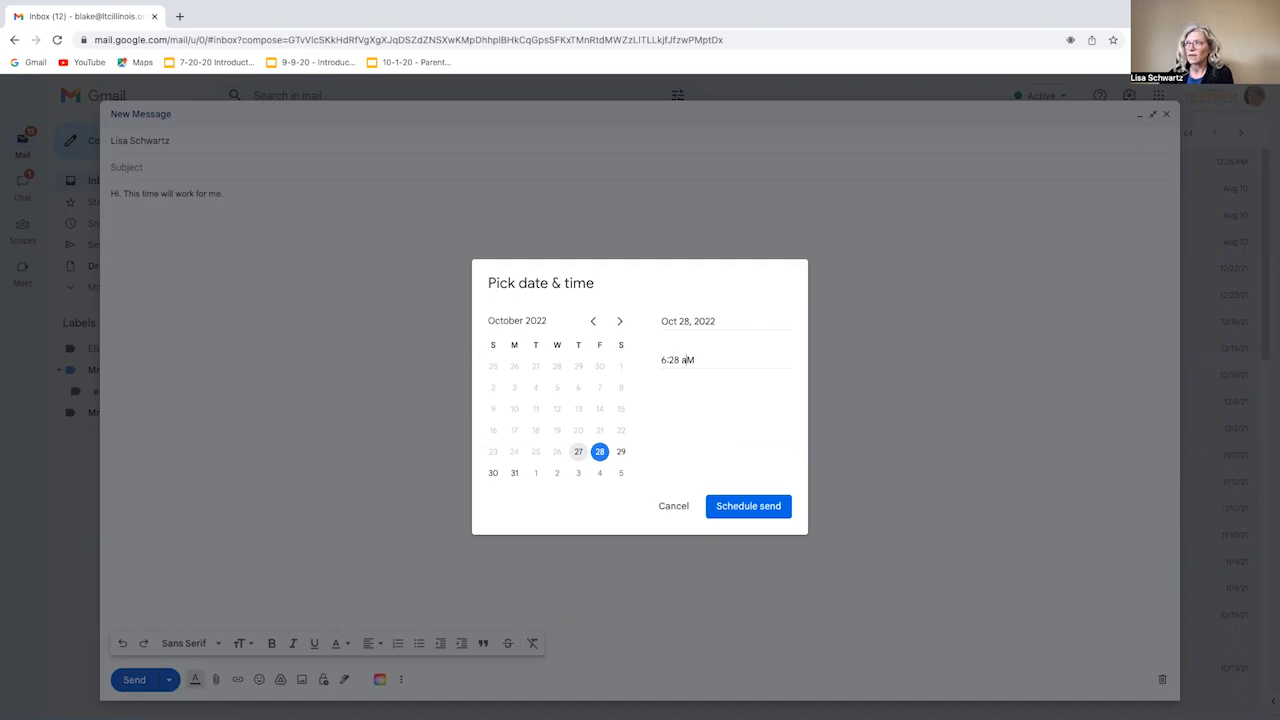
{"action": "left_click", "coordinate": [731, 500]}
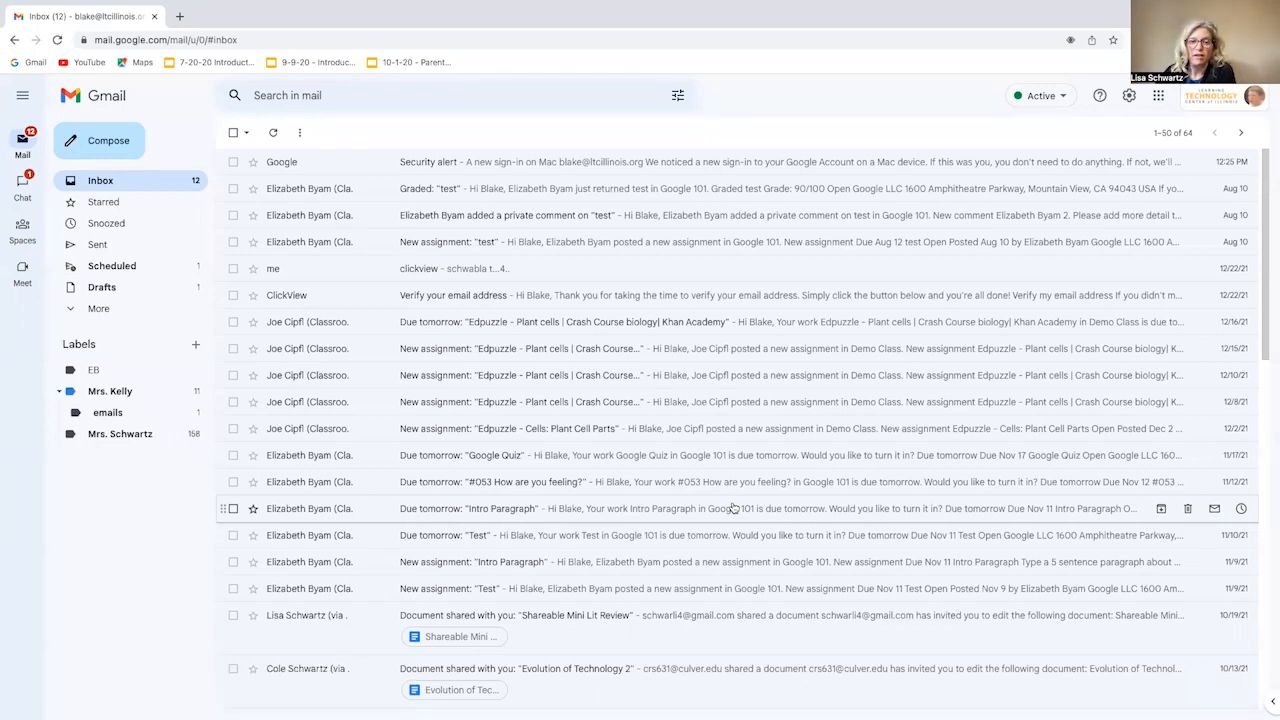
- Open the message under Scheduled and cancel its send, returning it to drafts
{"action": "left_click", "coordinate": [118, 271]}
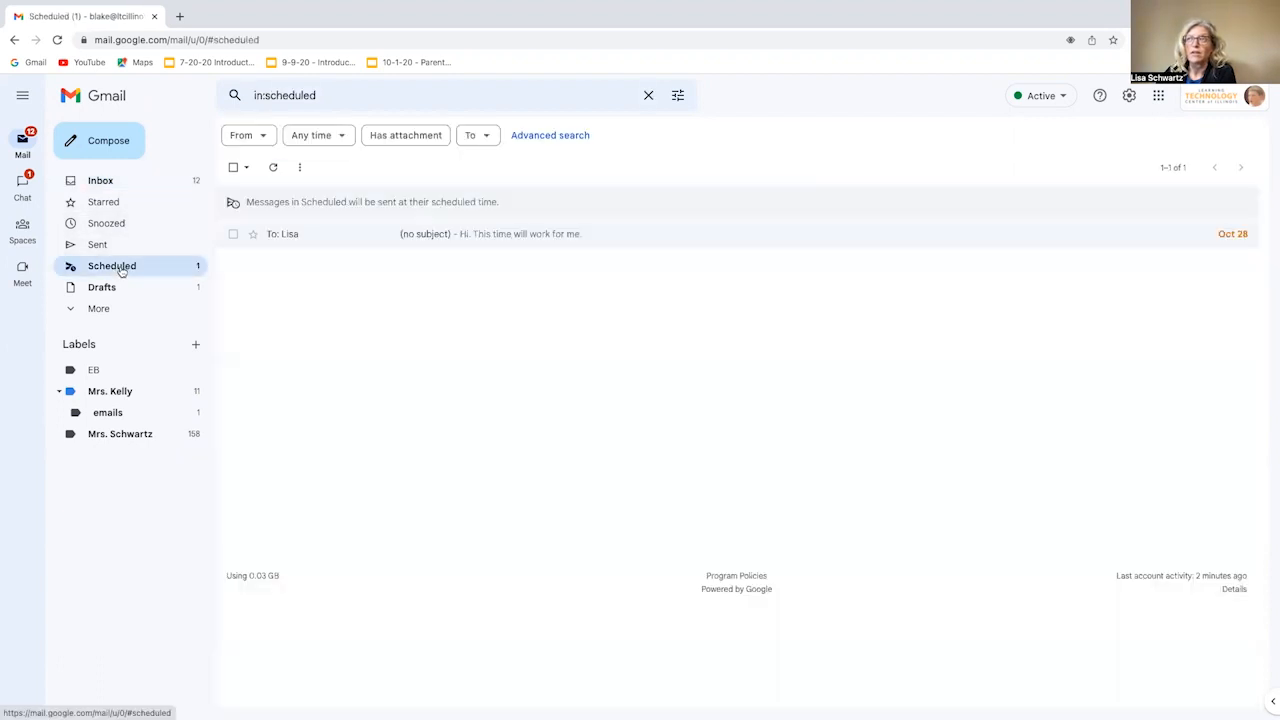
{"action": "left_click", "coordinate": [500, 242]}
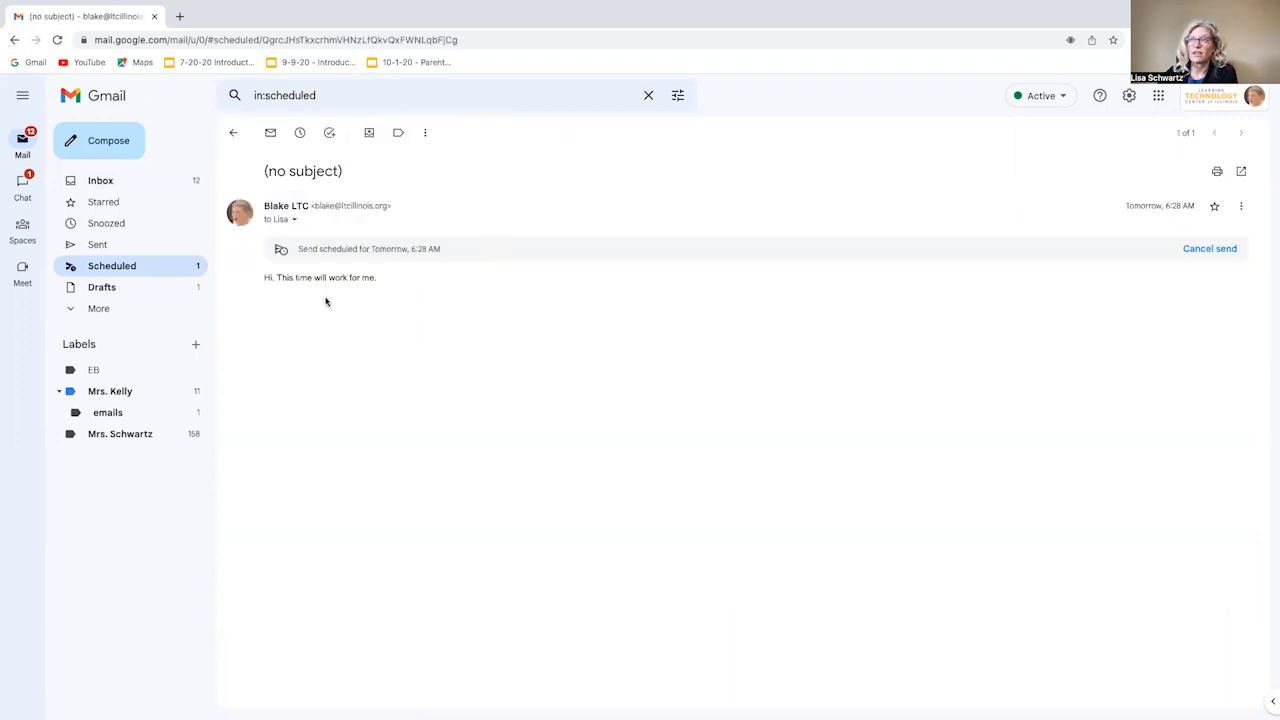
{"action": "left_click", "coordinate": [1205, 250]}
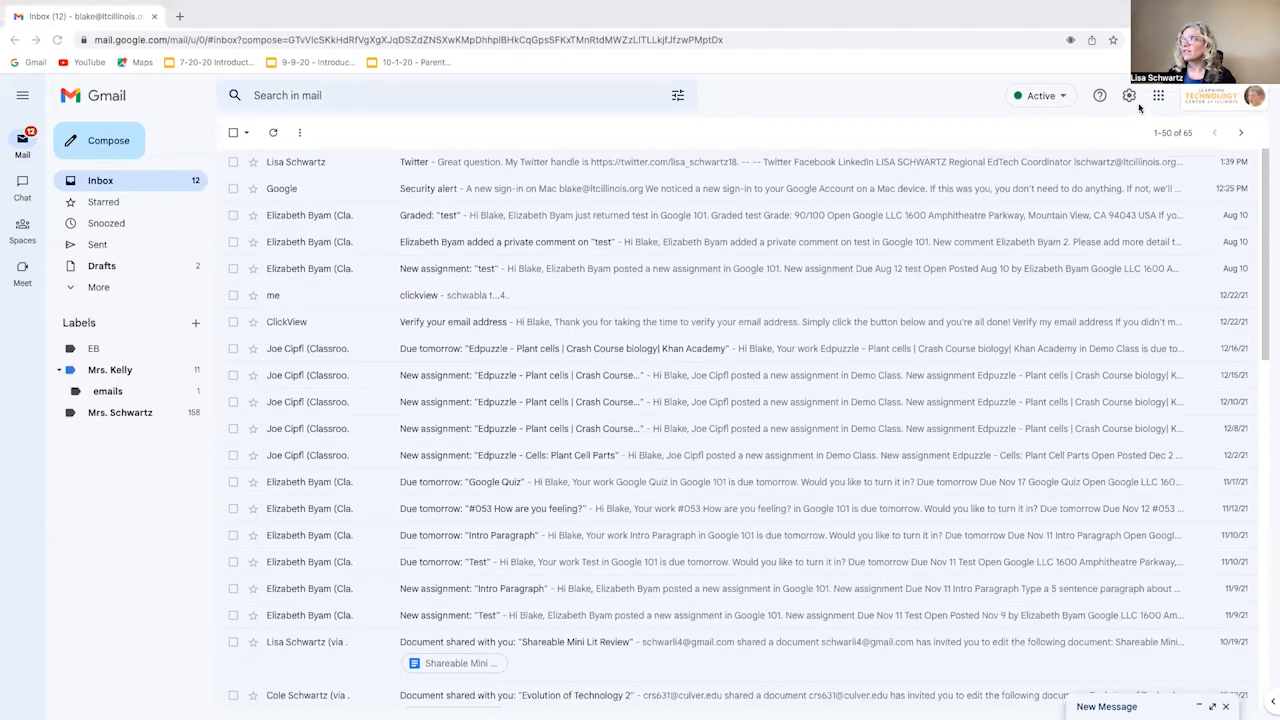
- In the full General settings, set the Undo Send cancellation period to 30 seconds
{"action": "left_click", "coordinate": [1129, 96]}
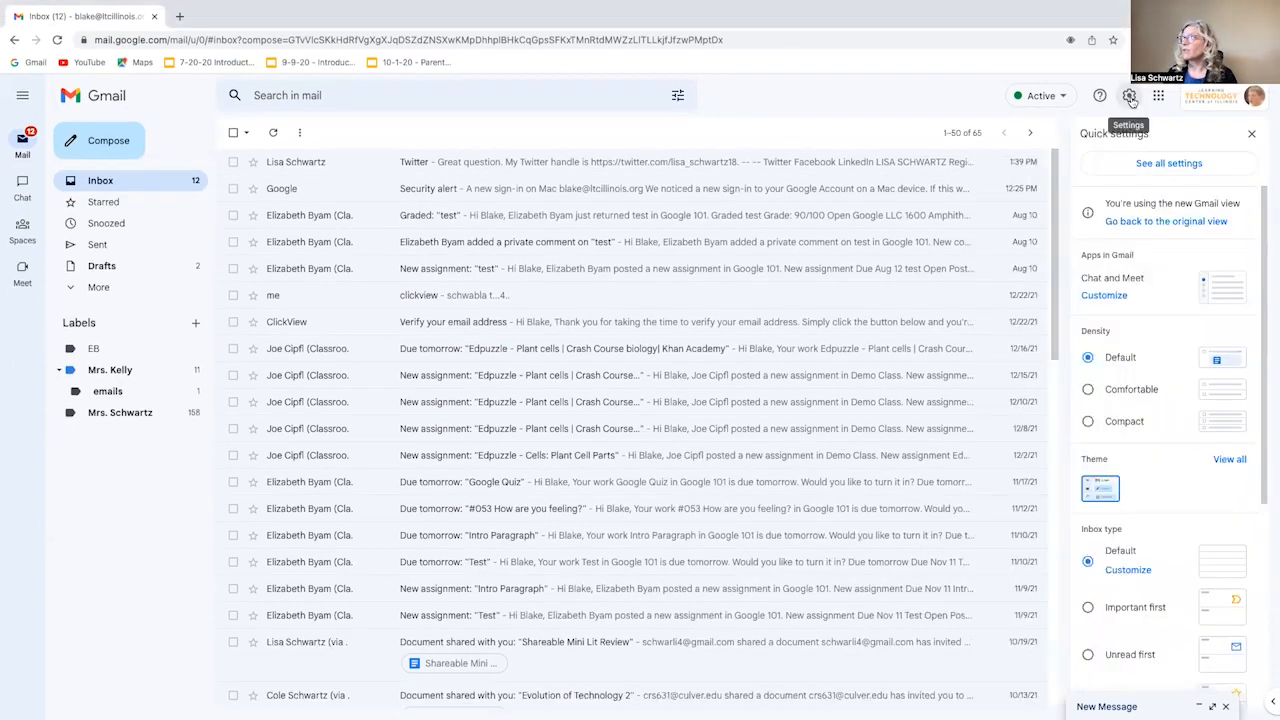
{"action": "left_click", "coordinate": [1152, 165]}
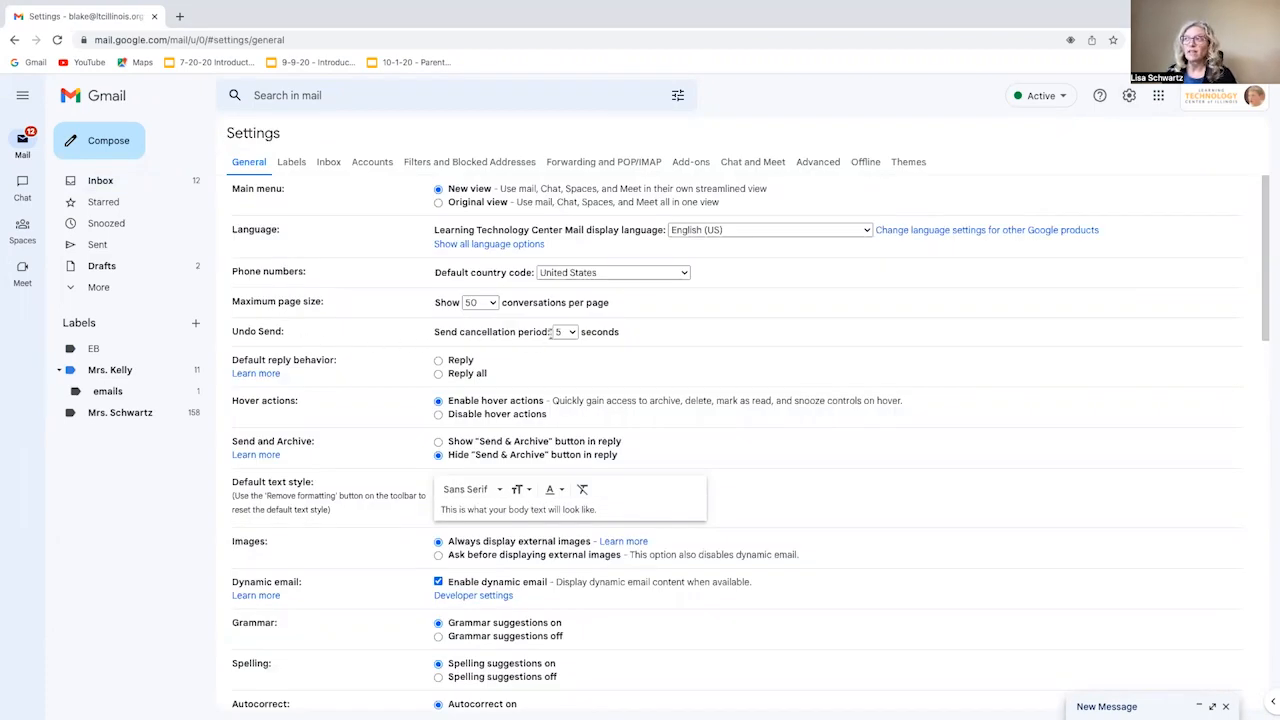
{"action": "left_click", "coordinate": [572, 336]}
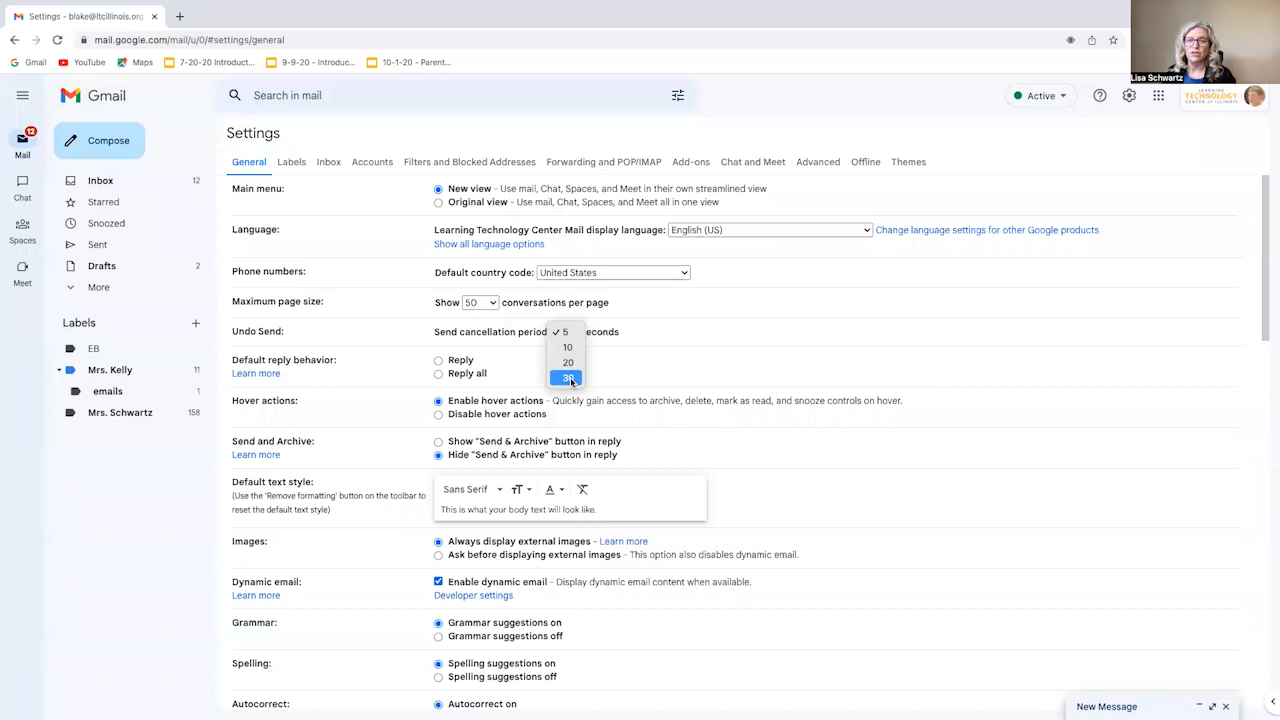
{"action": "left_click", "coordinate": [569, 378]}
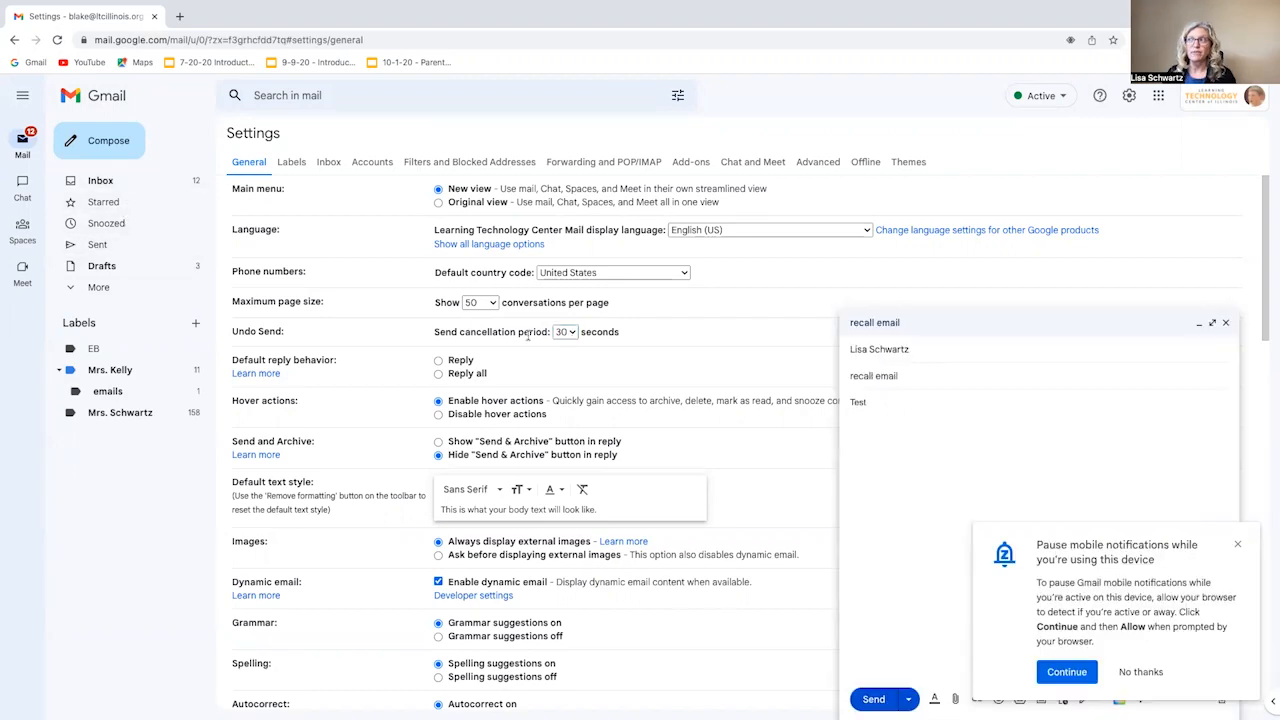
- Keep the 30-second cancellation period, send the 'recall email' test message, then undo it
{"action": "left_click", "coordinate": [566, 332]}
{"action": "left_click", "coordinate": [571, 333]}
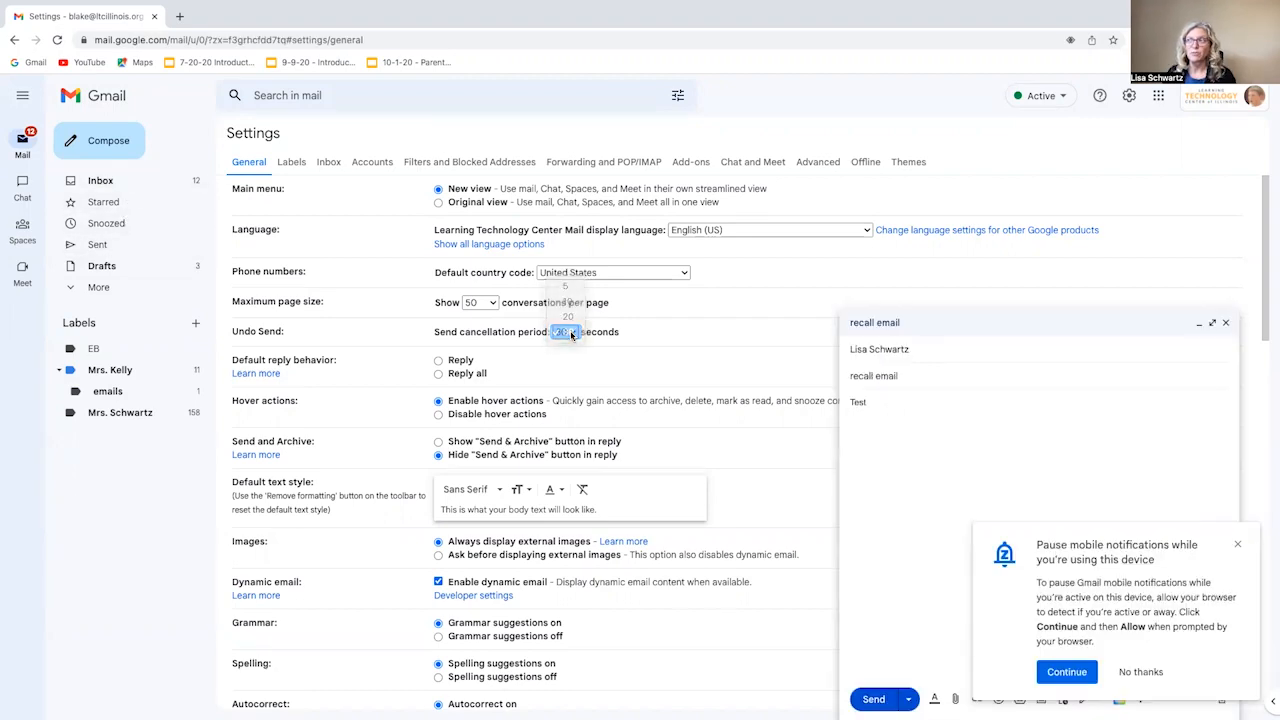
{"action": "scroll", "coordinate": [595, 400], "scroll_direction": "down", "scroll_amount": 5}
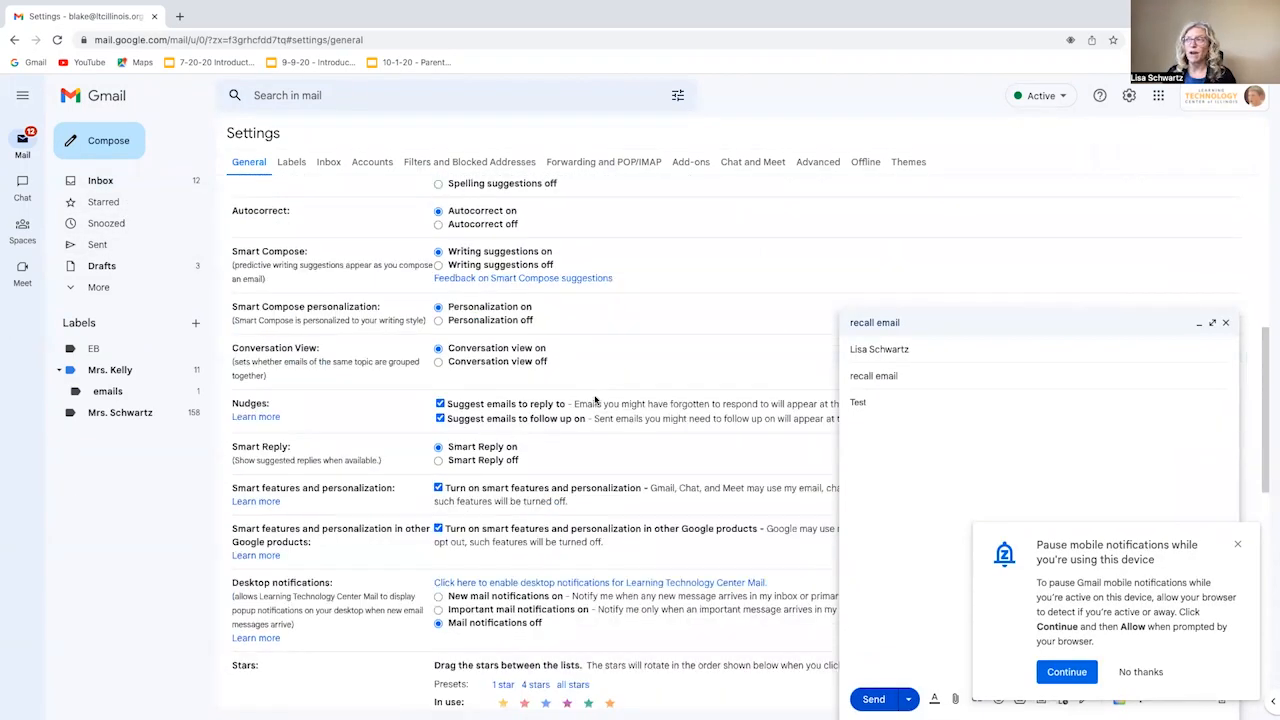
{"action": "scroll", "coordinate": [595, 400], "scroll_direction": "down", "scroll_amount": 10}
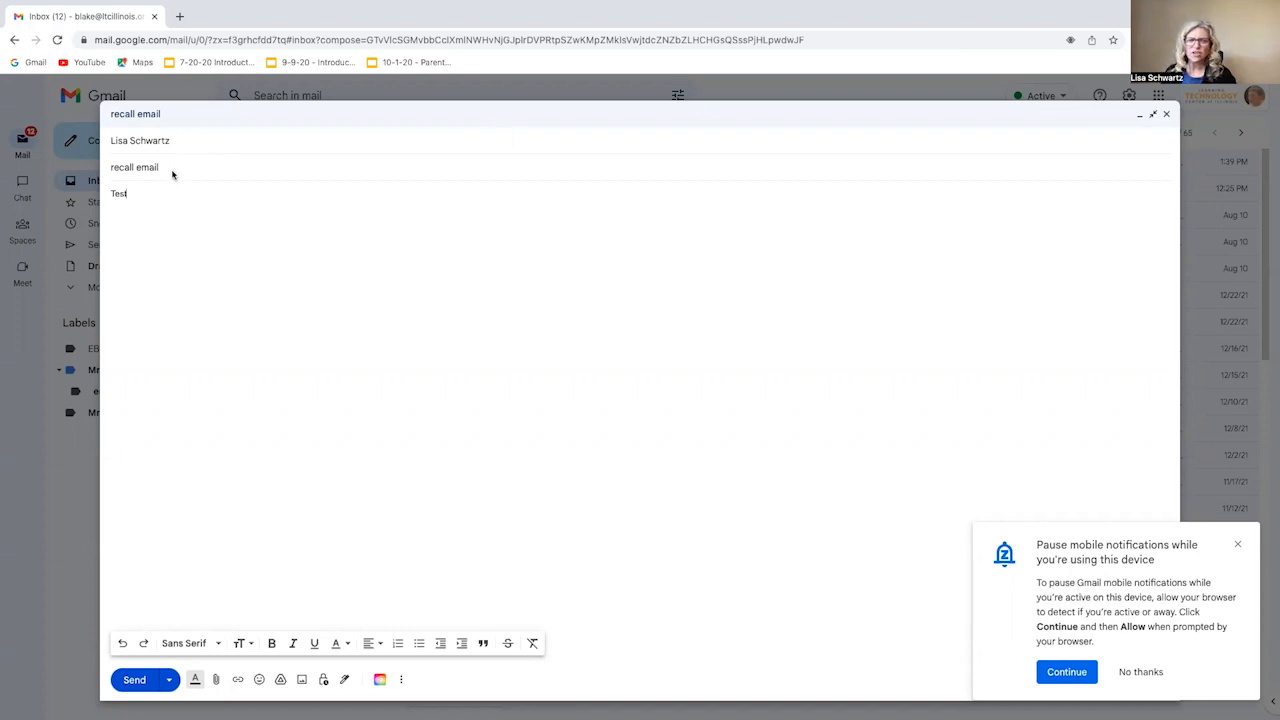
{"action": "left_click", "coordinate": [145, 680]}
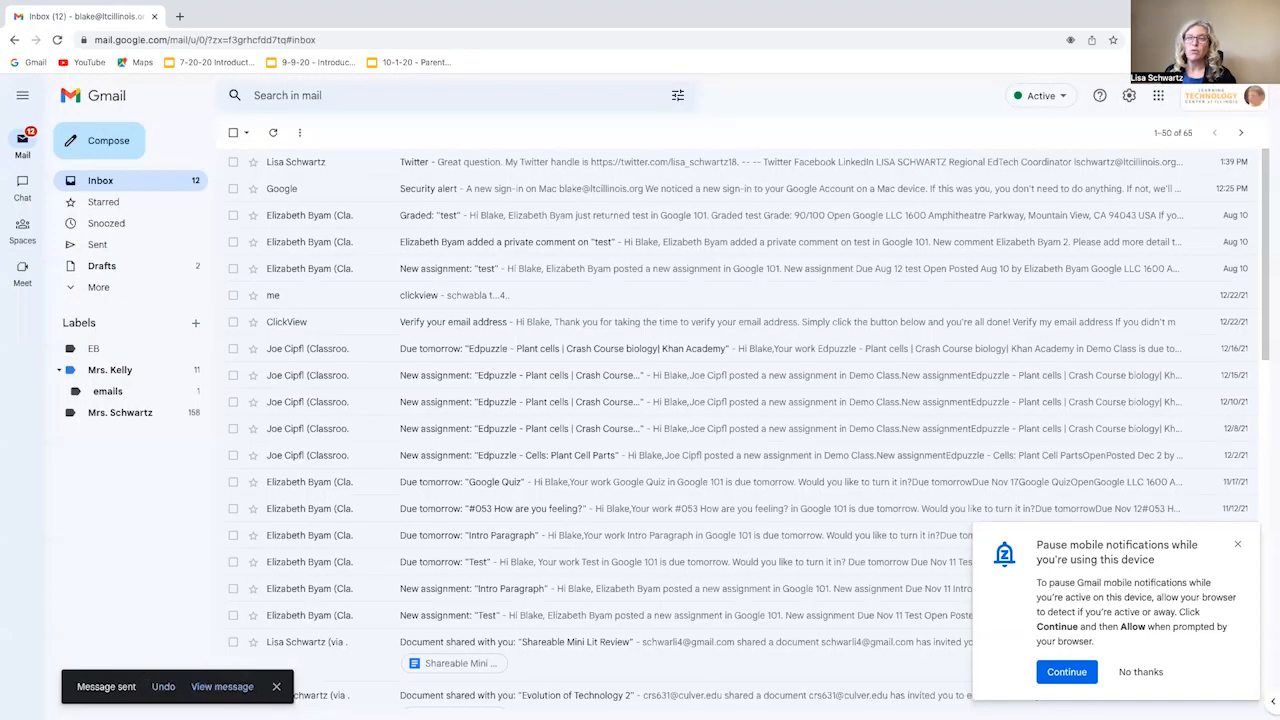
{"action": "left_click", "coordinate": [165, 688]}
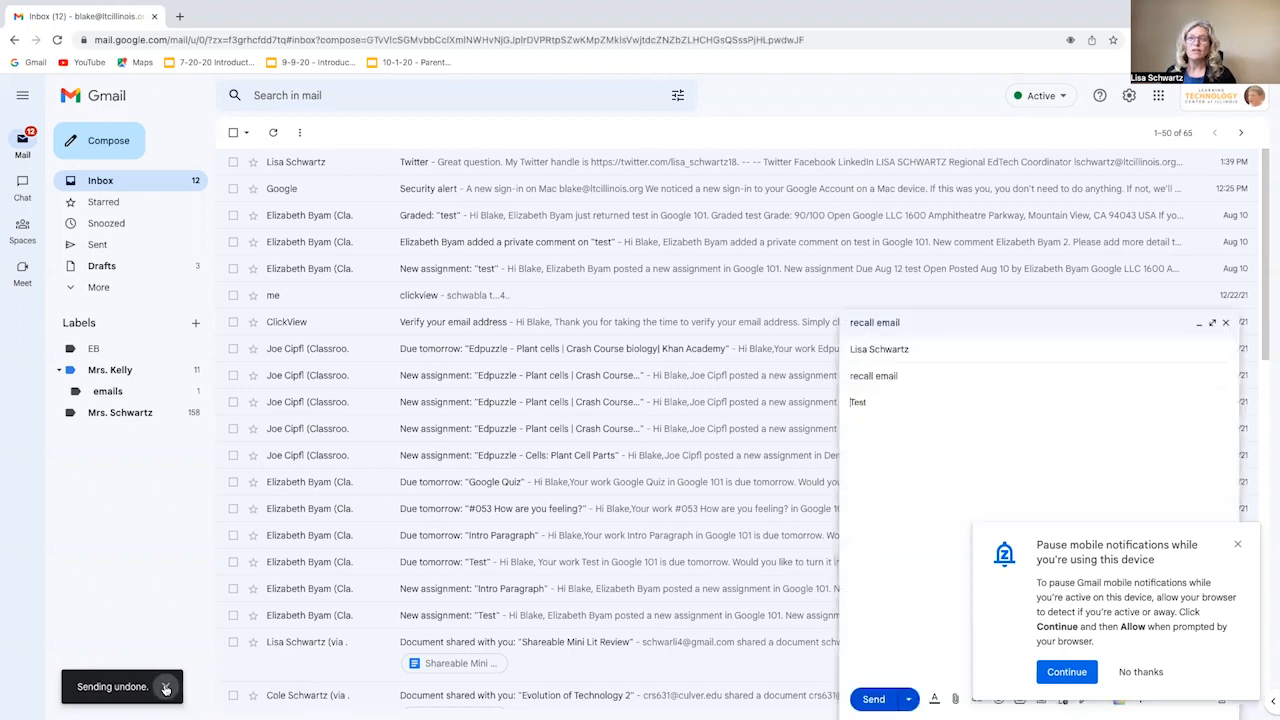